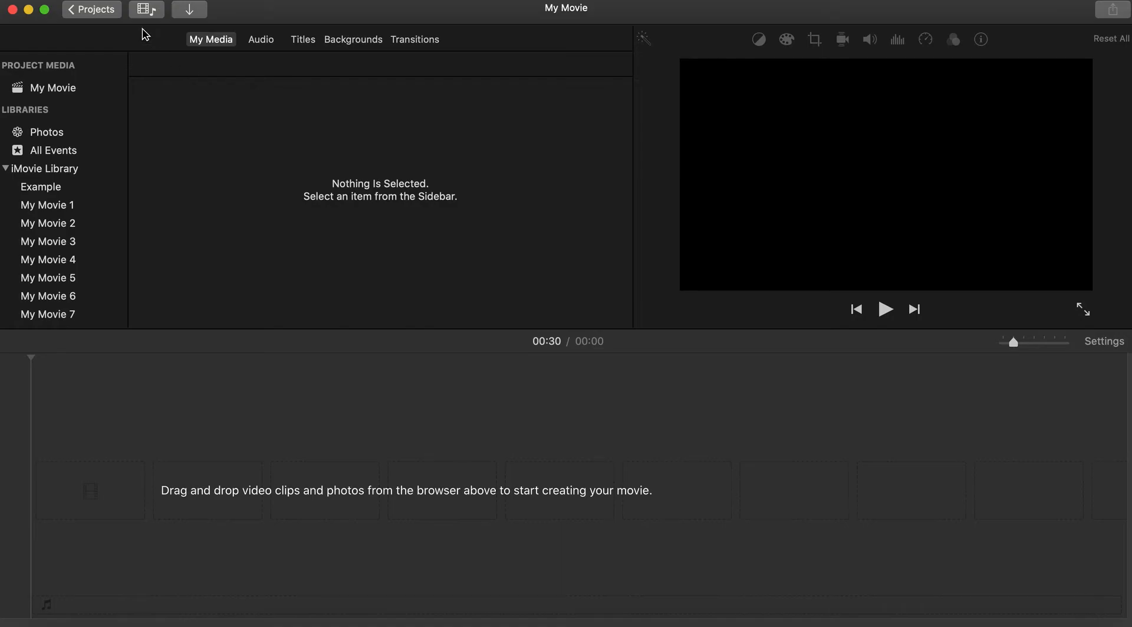
Import Huddle.mov, Jumper.mov, Lay-Up.mov, Phil Jackson Interview.mp4 and Steal.mov into the My Movie project media.
left_click(73, 91)
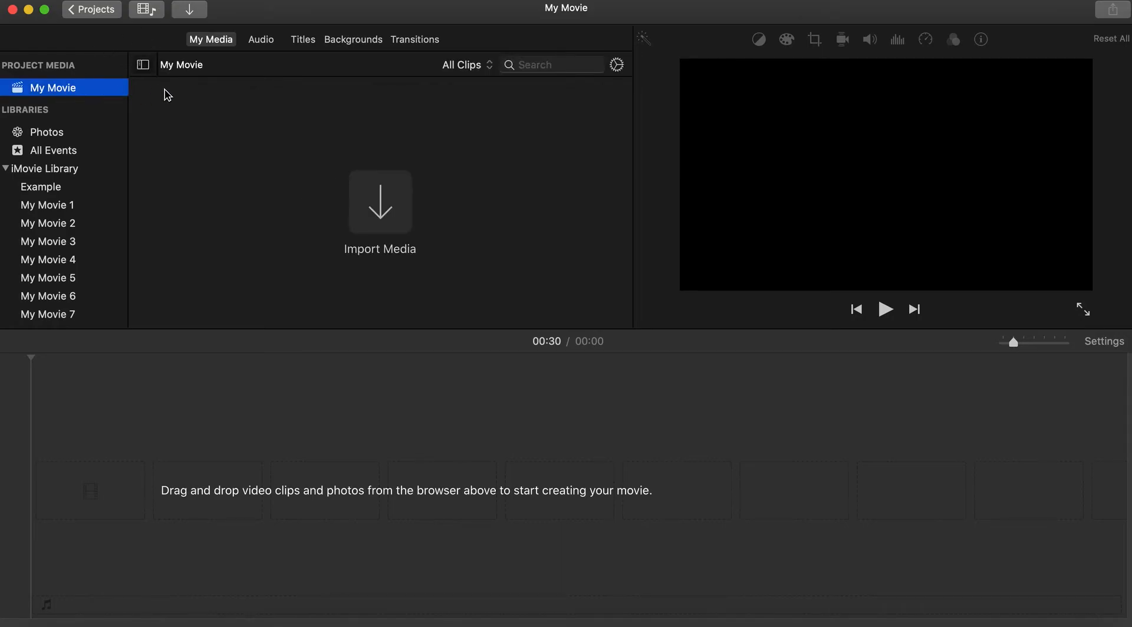
left_click(389, 209)
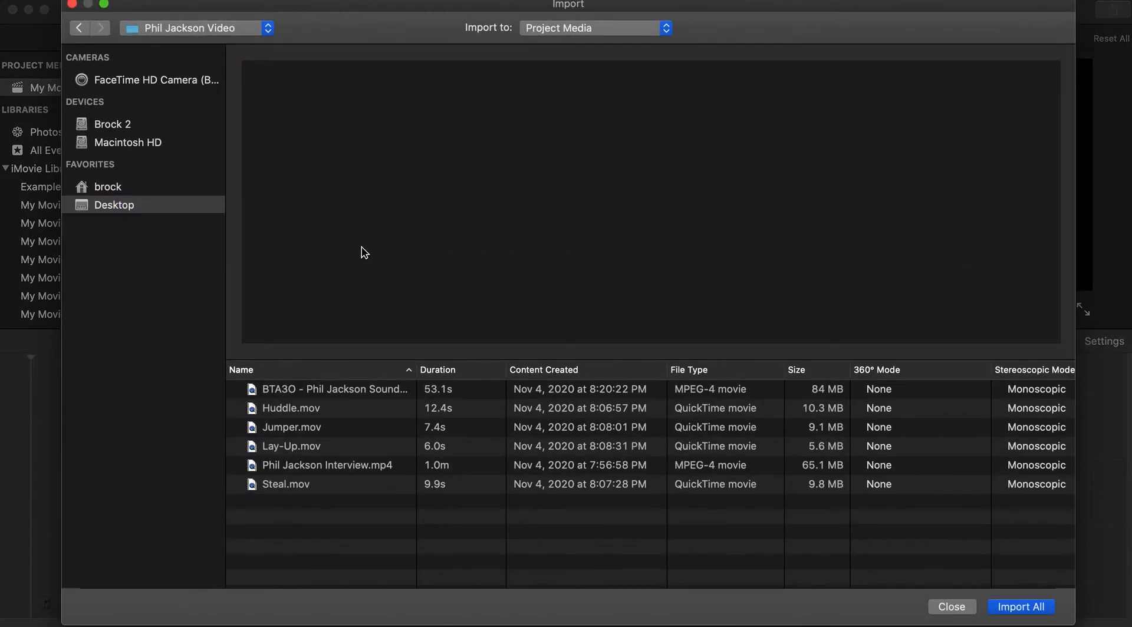
left_click(314, 412)
left_click(302, 490, "shift")
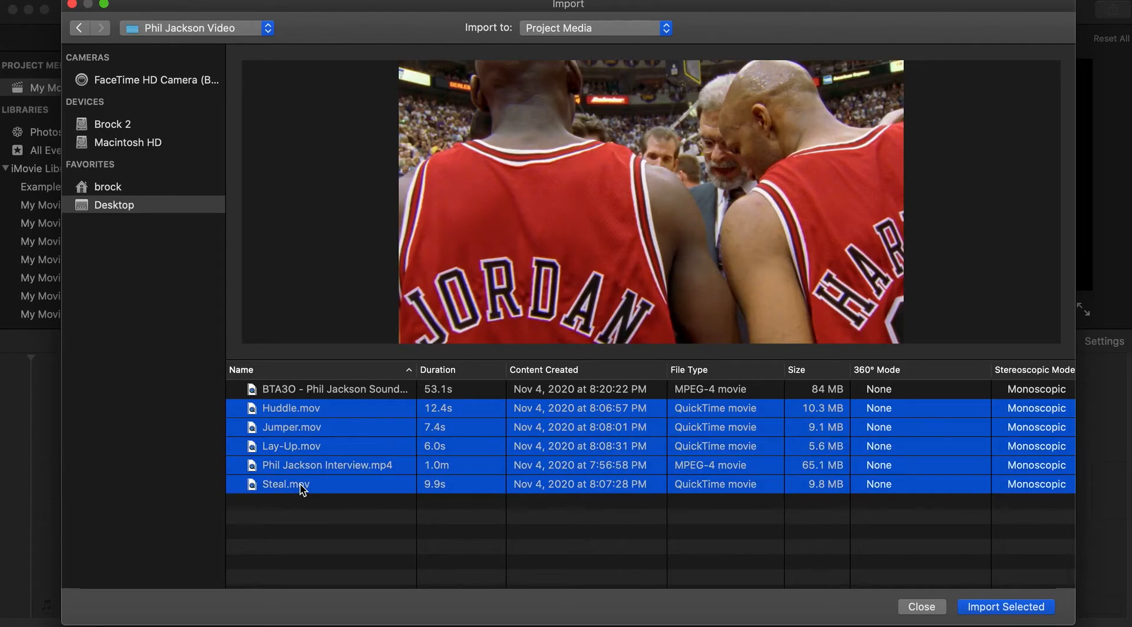
left_click(1006, 607)
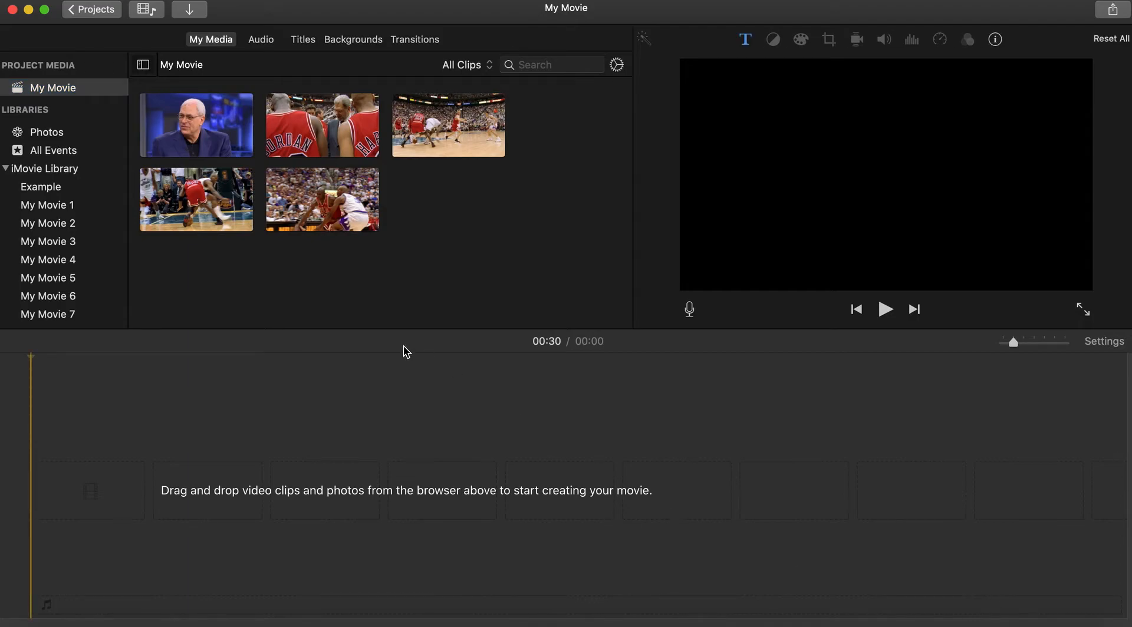
Add the Phil Jackson Interview clip to the start of the timeline and detach its audio.
left_click(7, 170)
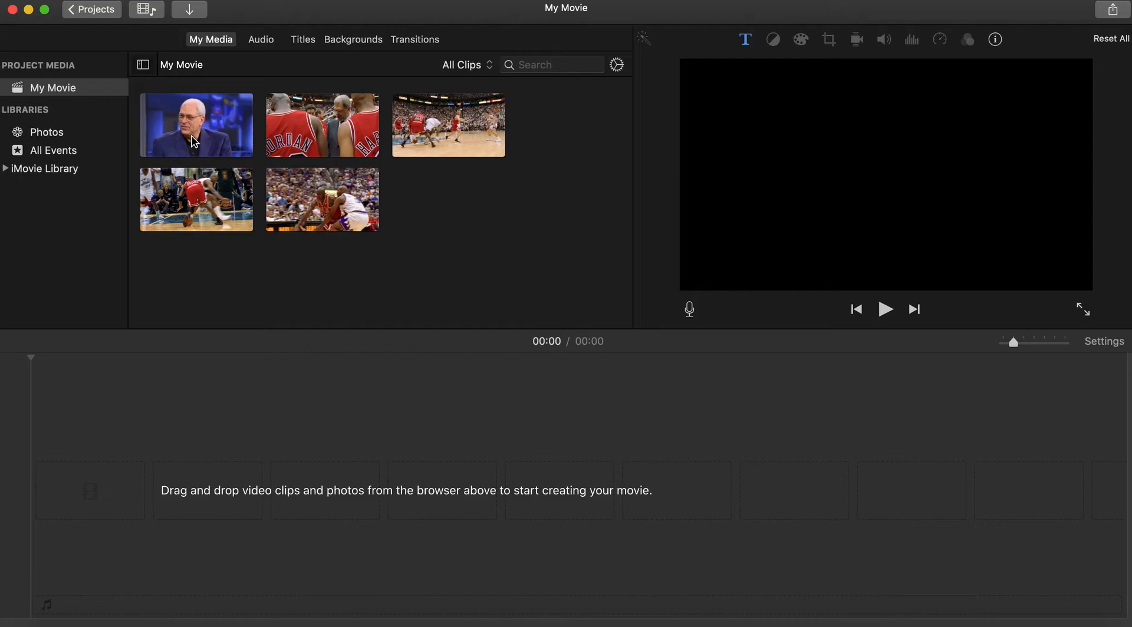
left_click_drag(189, 129, 59, 449)
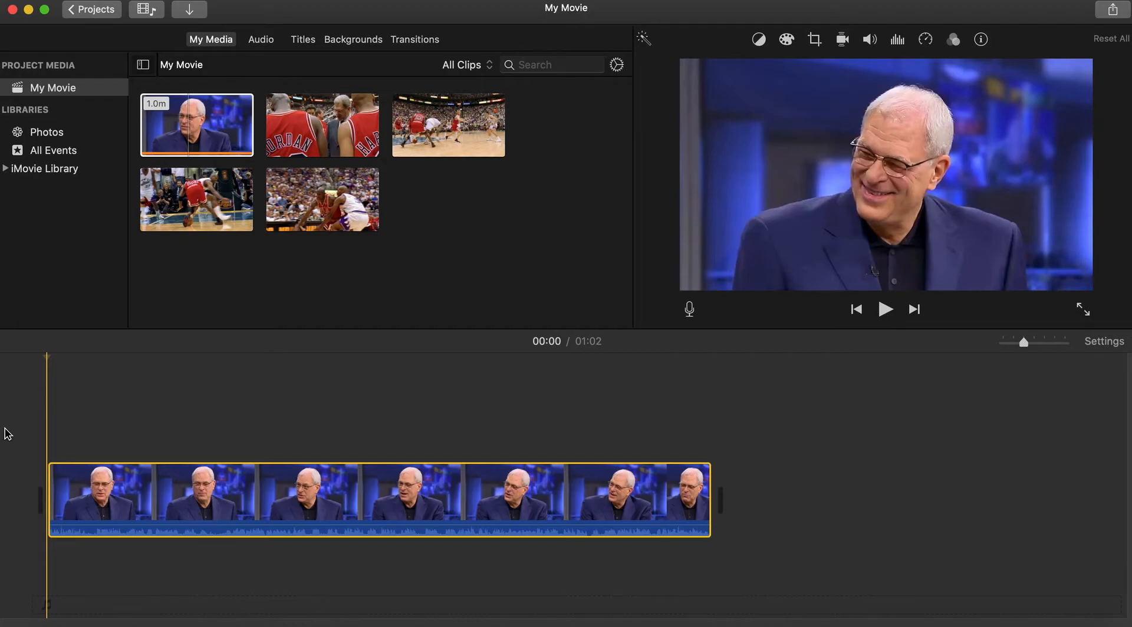
right_click(167, 486)
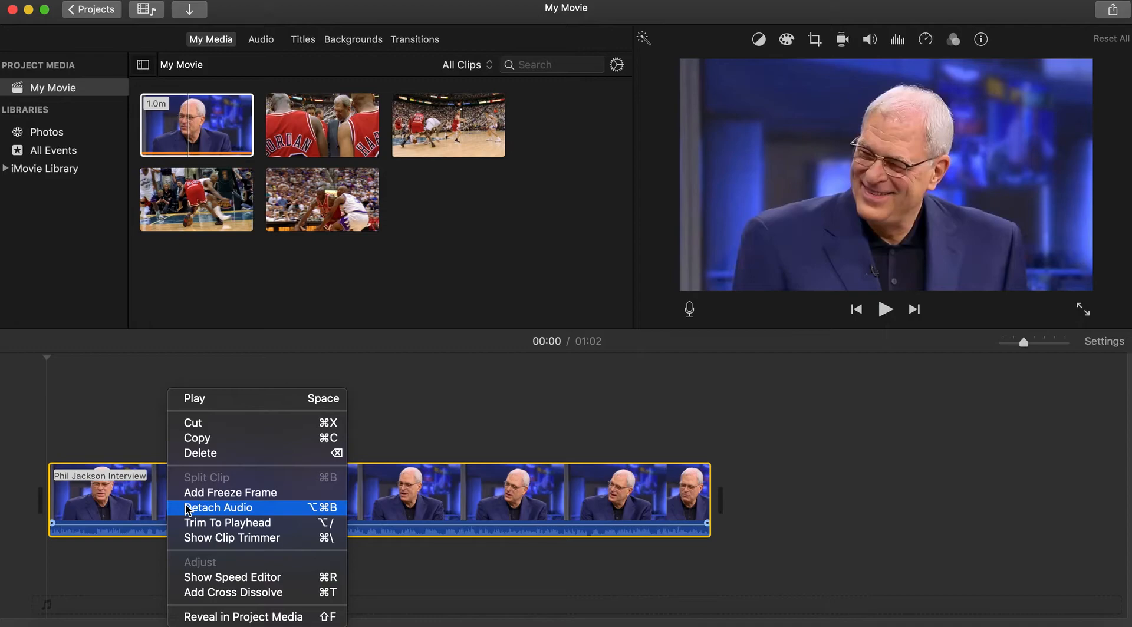
left_click(218, 507)
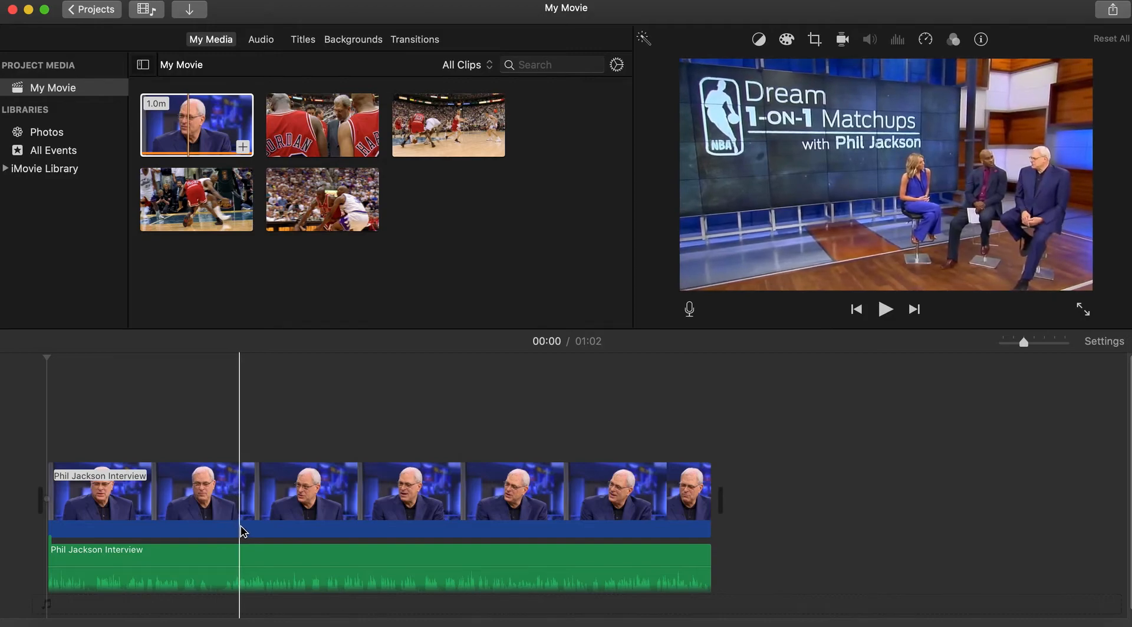
Play the interview to find the first cut point, and split both its video and detached audio at about 00:24.
left_click(199, 526)
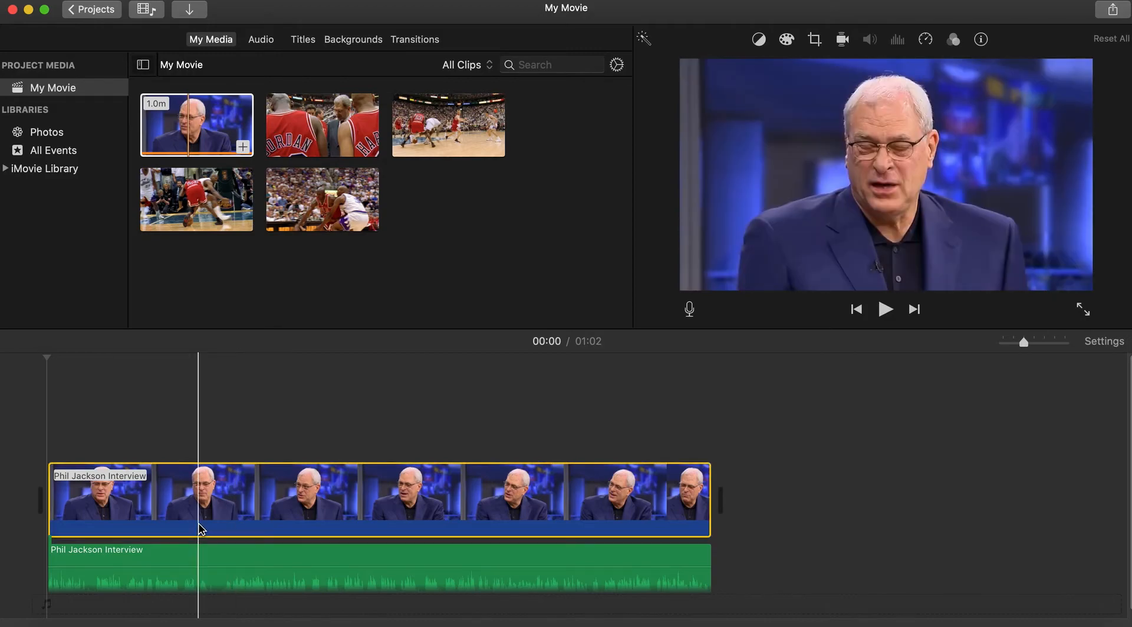
left_click(891, 312)
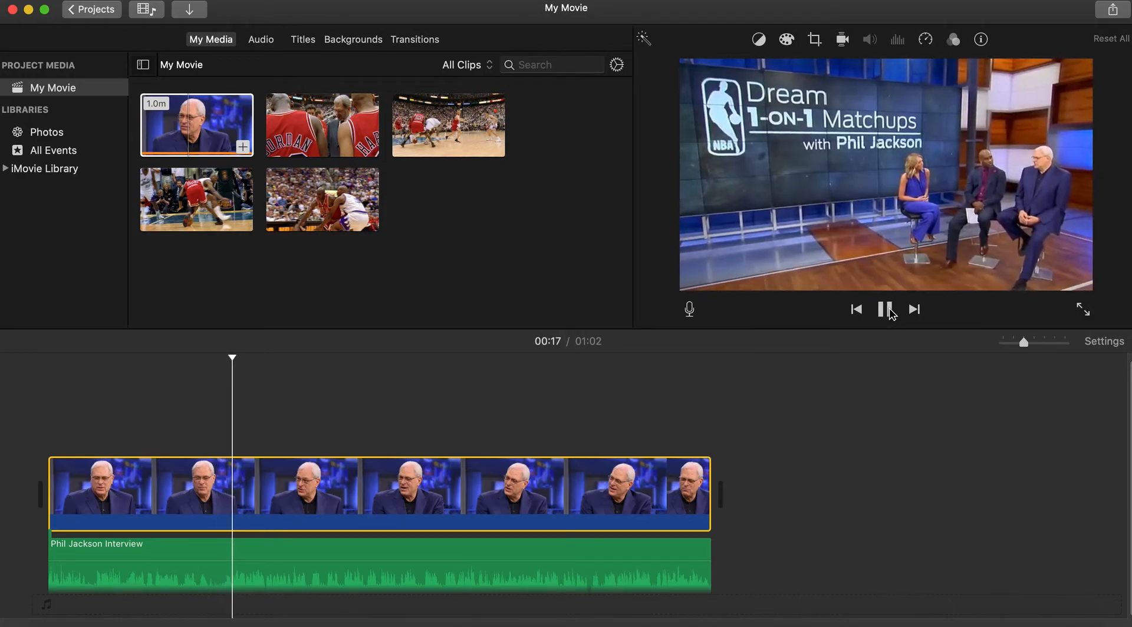
left_click(885, 309)
left_click(886, 309)
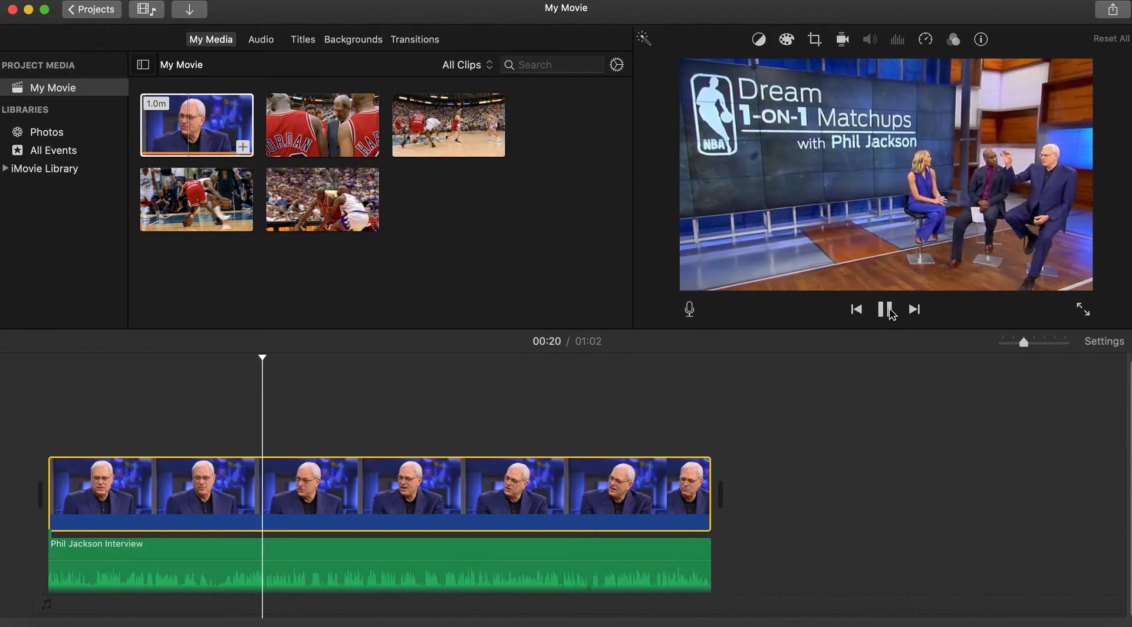
left_click(890, 311)
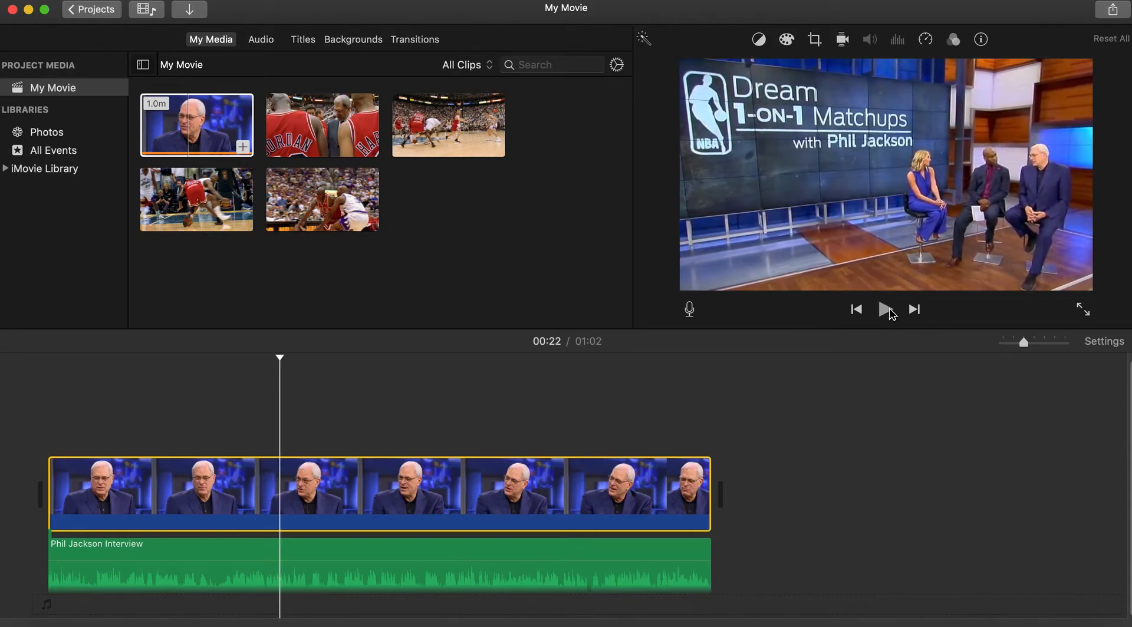
left_click(891, 311)
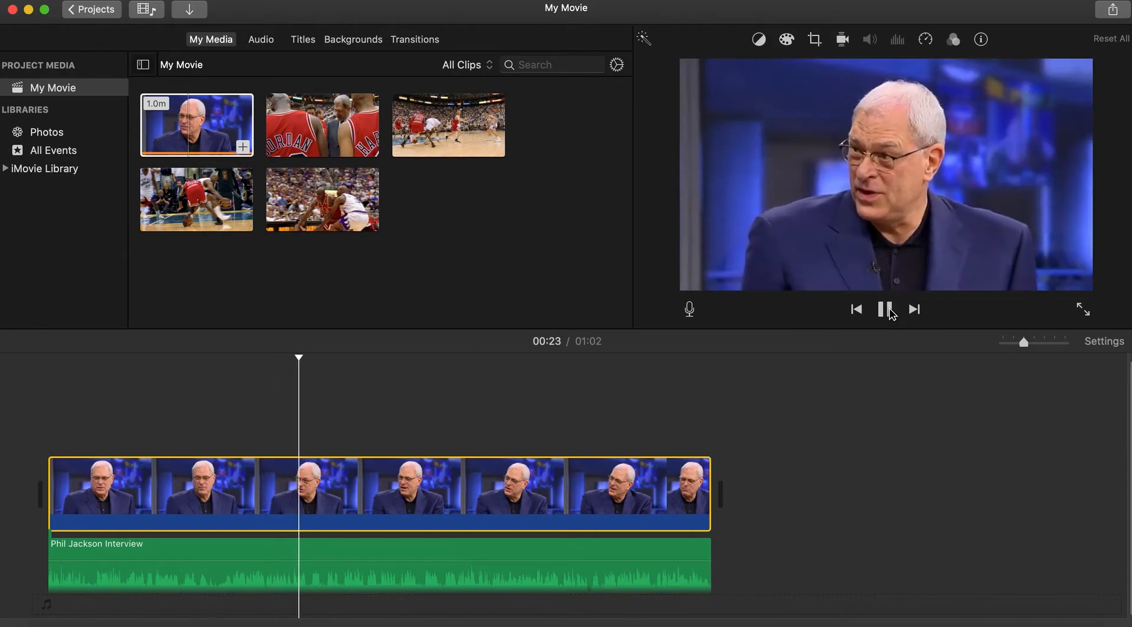
left_click(890, 311)
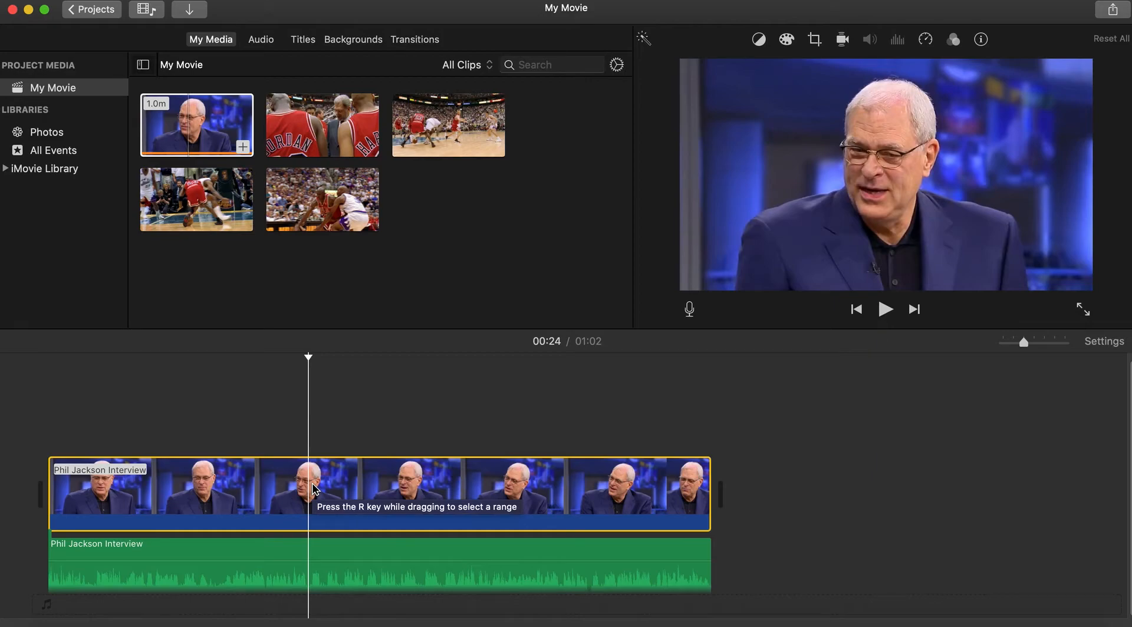
right_click(313, 489)
left_click(325, 478)
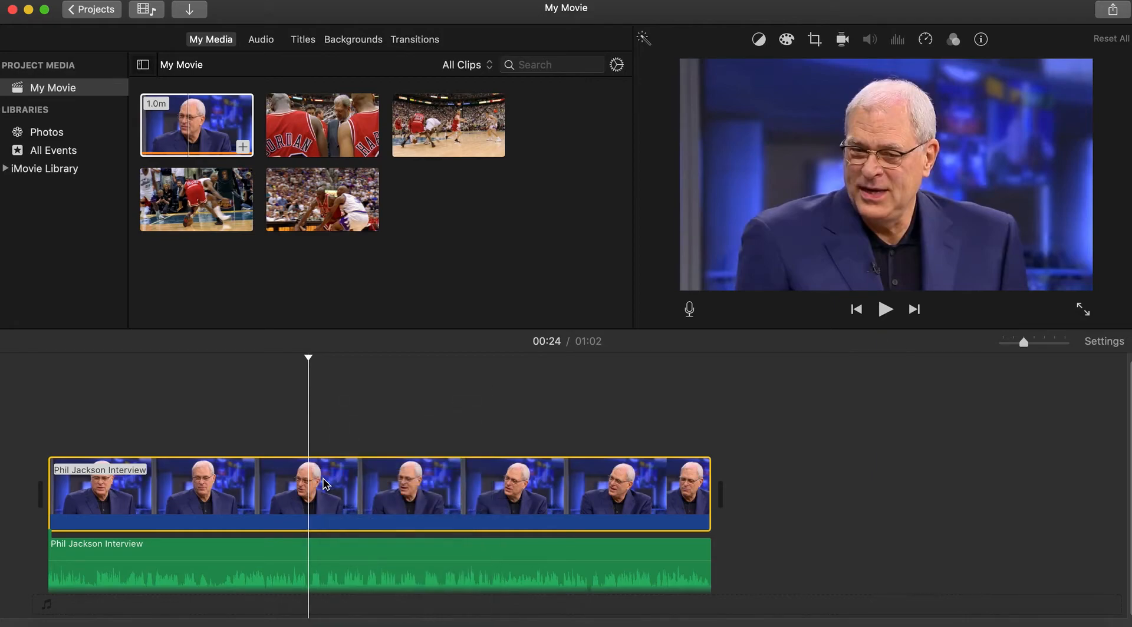
right_click(313, 553)
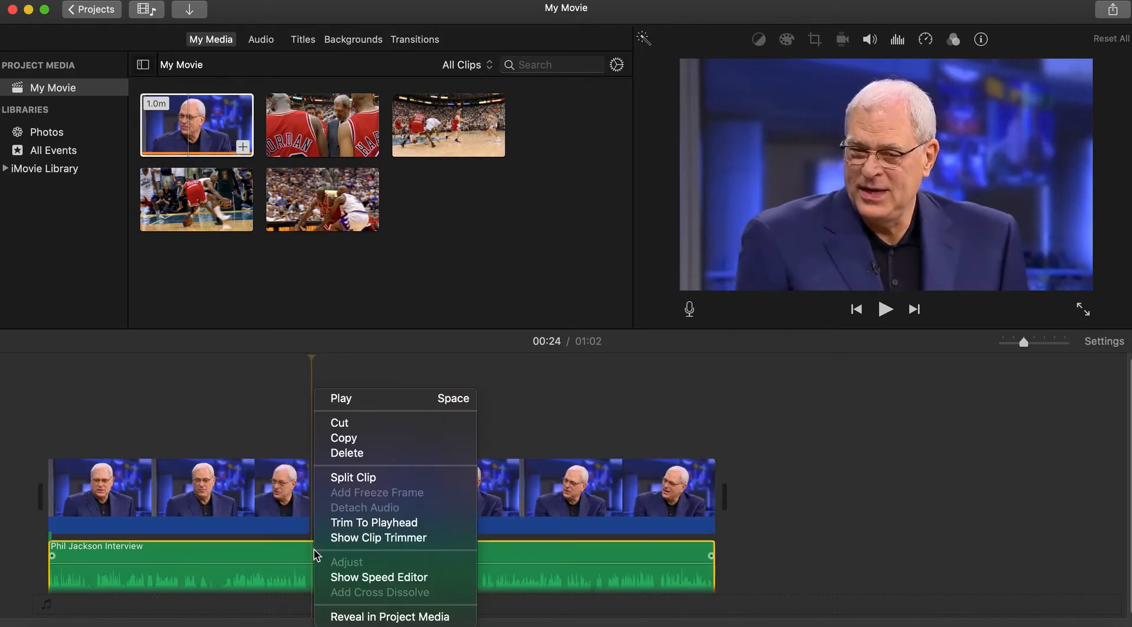
left_click(352, 479)
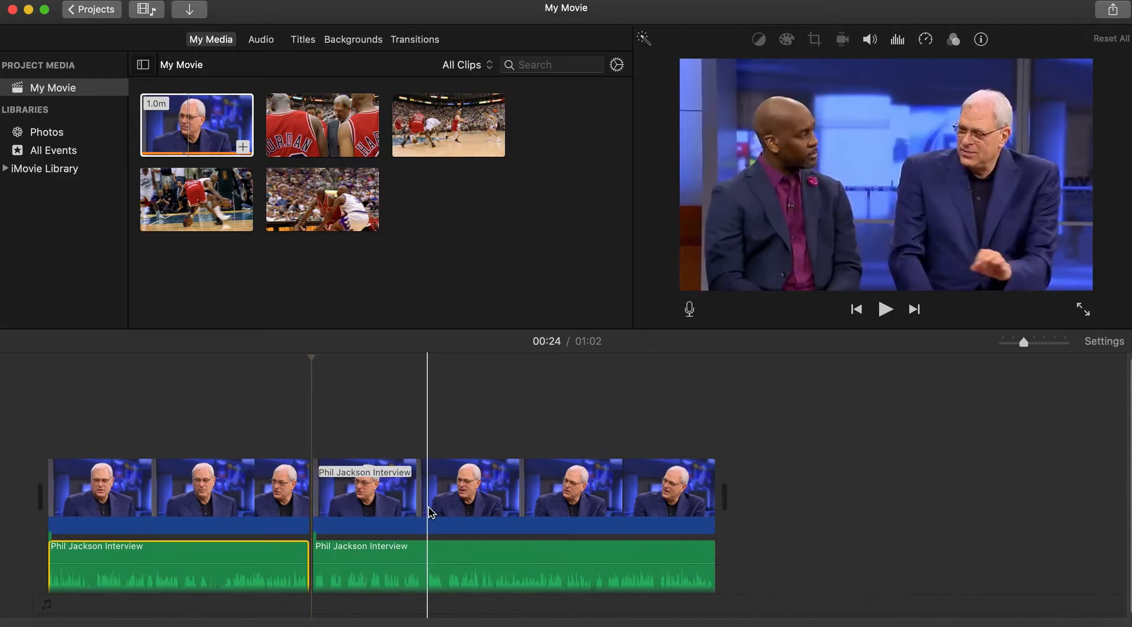
Locate the second cut point in the remaining interview segment and split its video and audio at about 00:37.
left_click(440, 512)
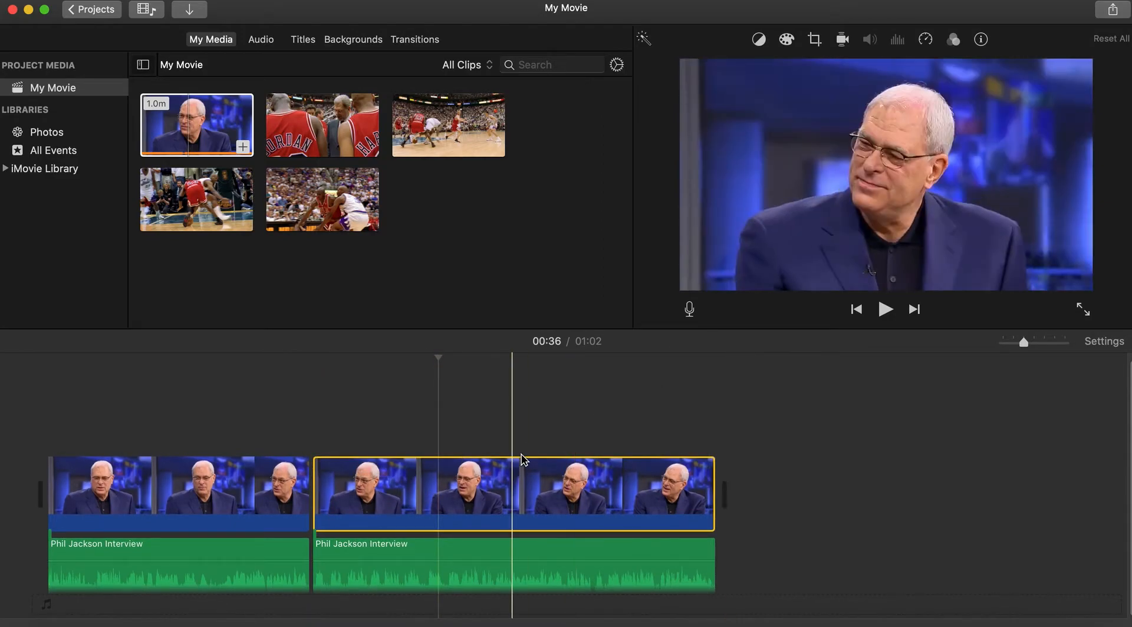
left_click(889, 311)
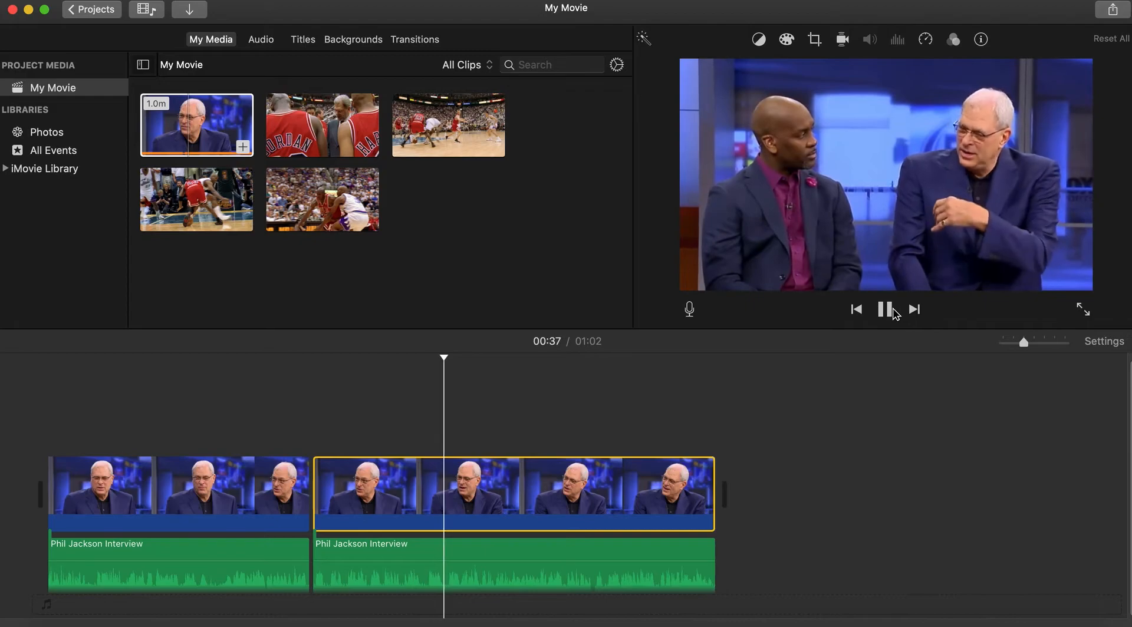
left_click(894, 313)
left_click(456, 498)
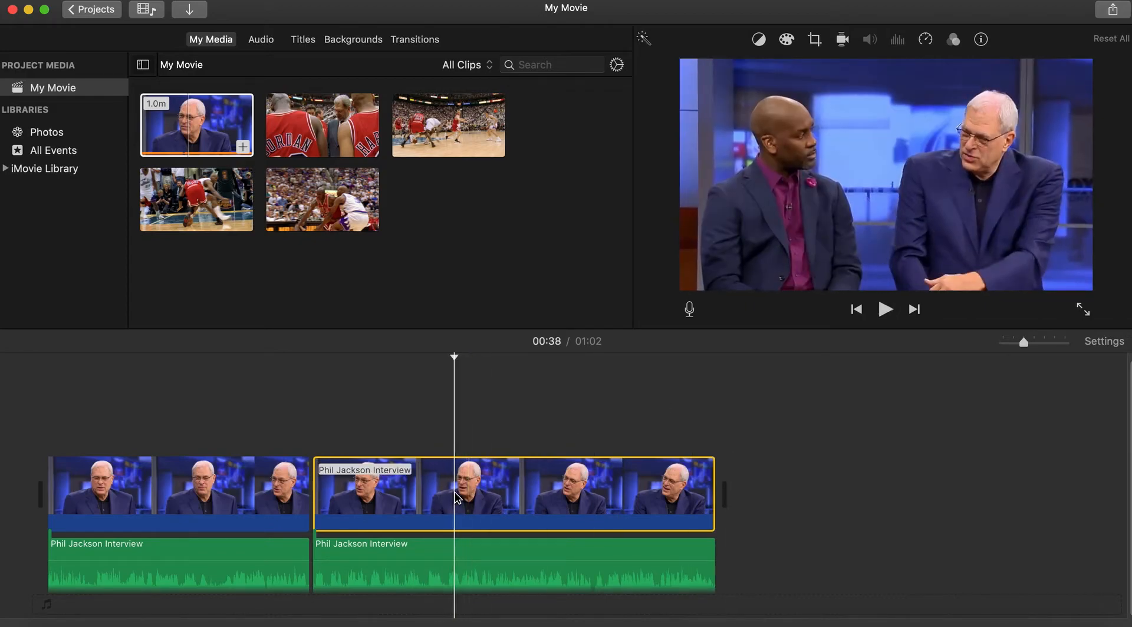
left_click(889, 311)
left_click(885, 310)
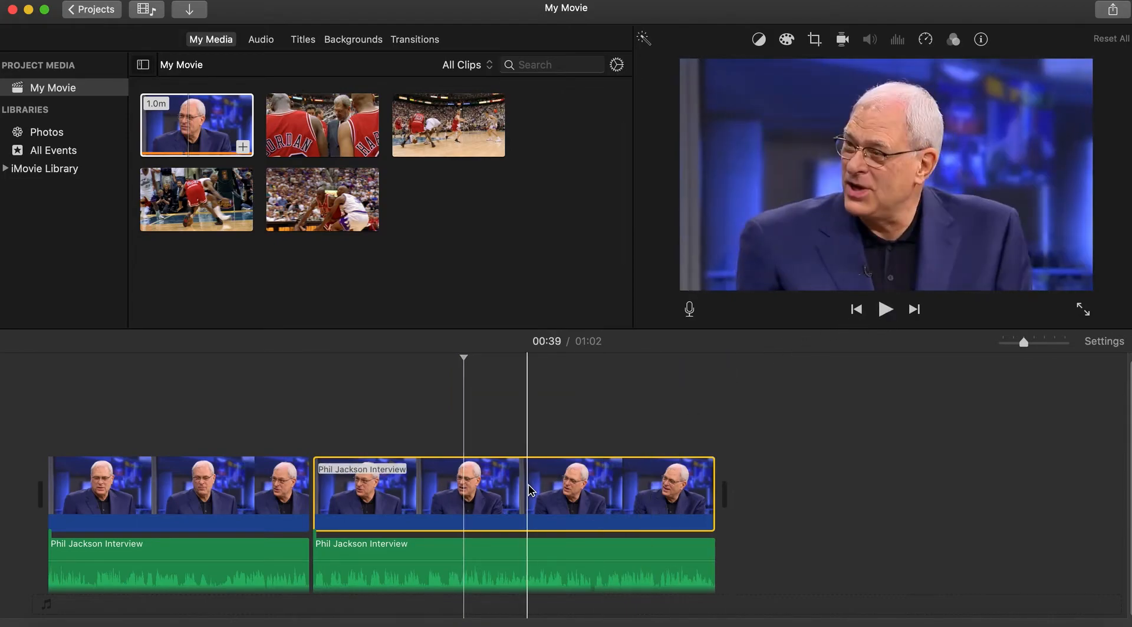
left_click(444, 486)
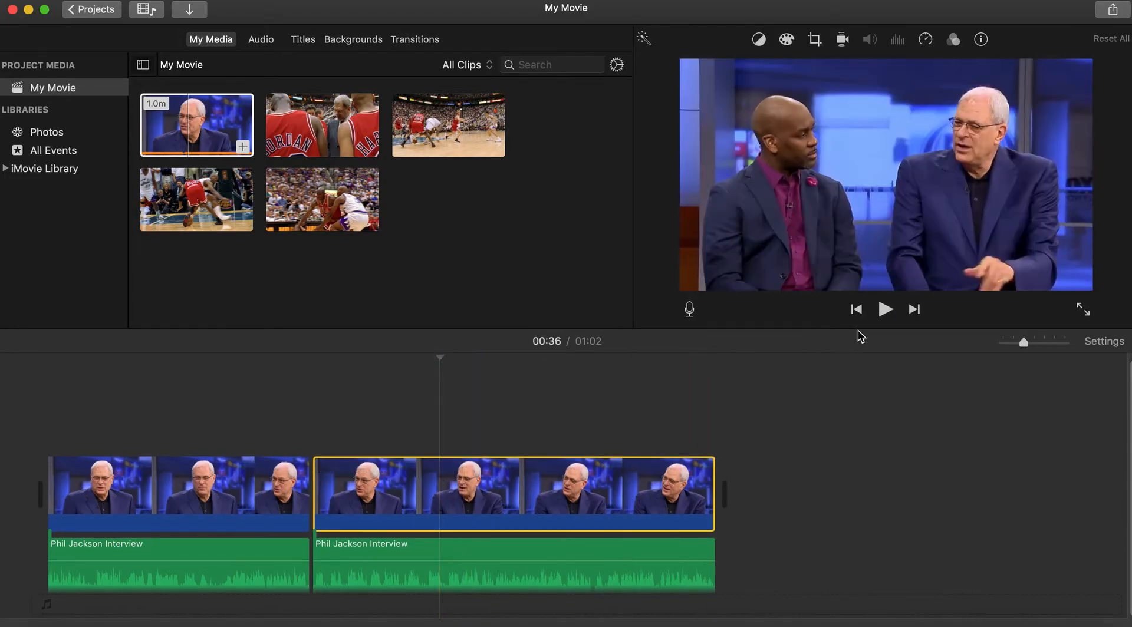
left_click(889, 317)
left_click(887, 319)
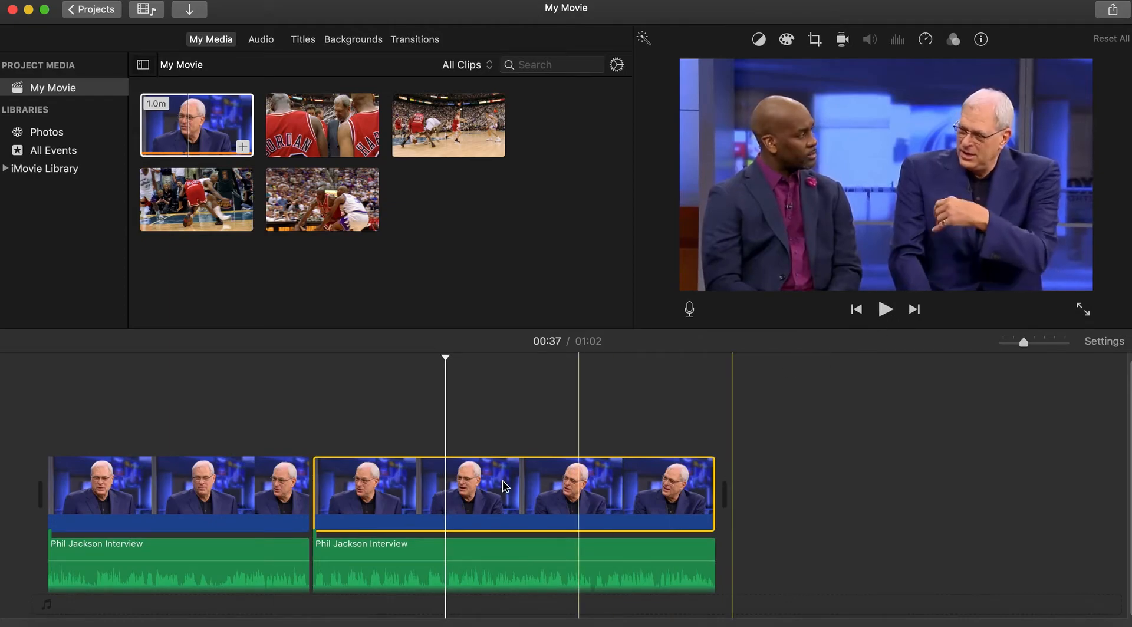
right_click(444, 486)
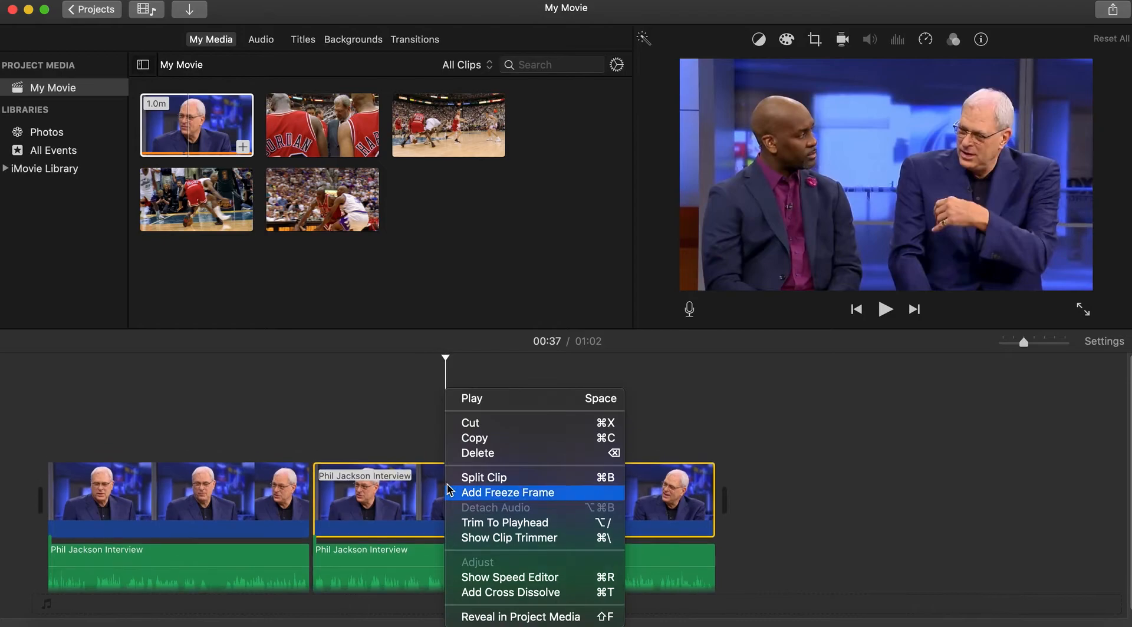
left_click(455, 485)
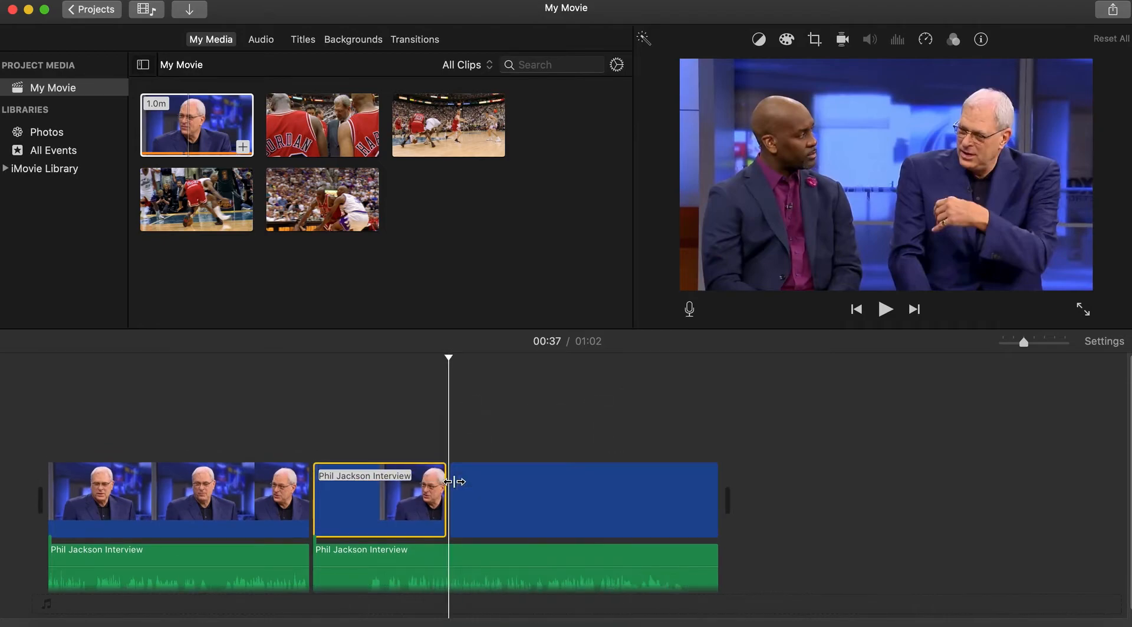
right_click(450, 558)
left_click(494, 481)
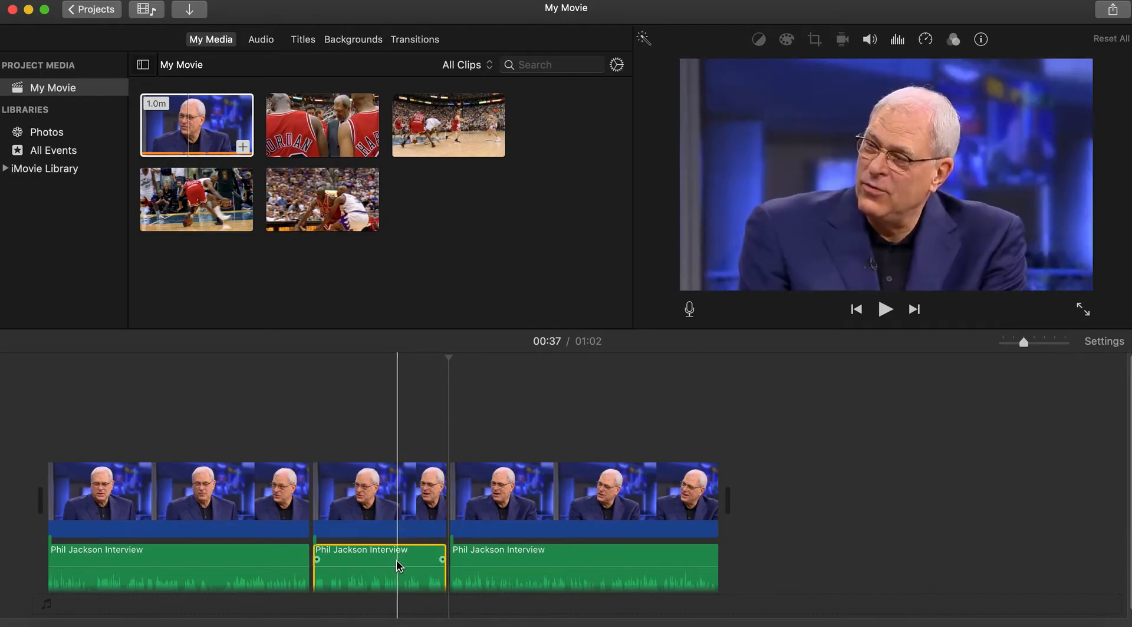
Delete the middle interview segment together with its audio from the timeline.
left_click(370, 497)
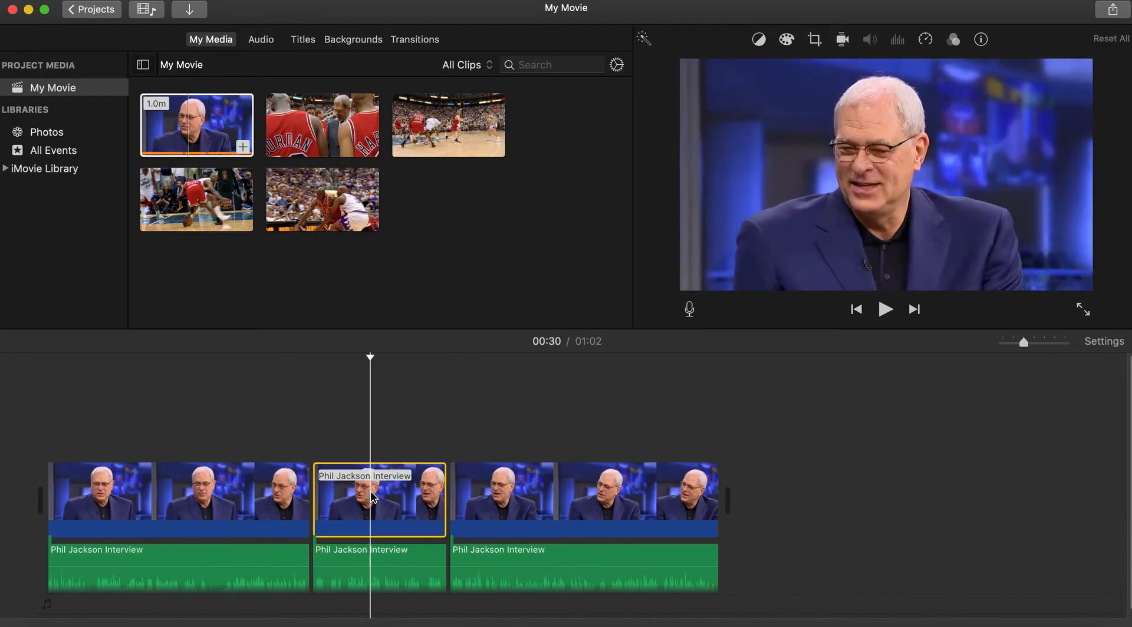
key("Delete")
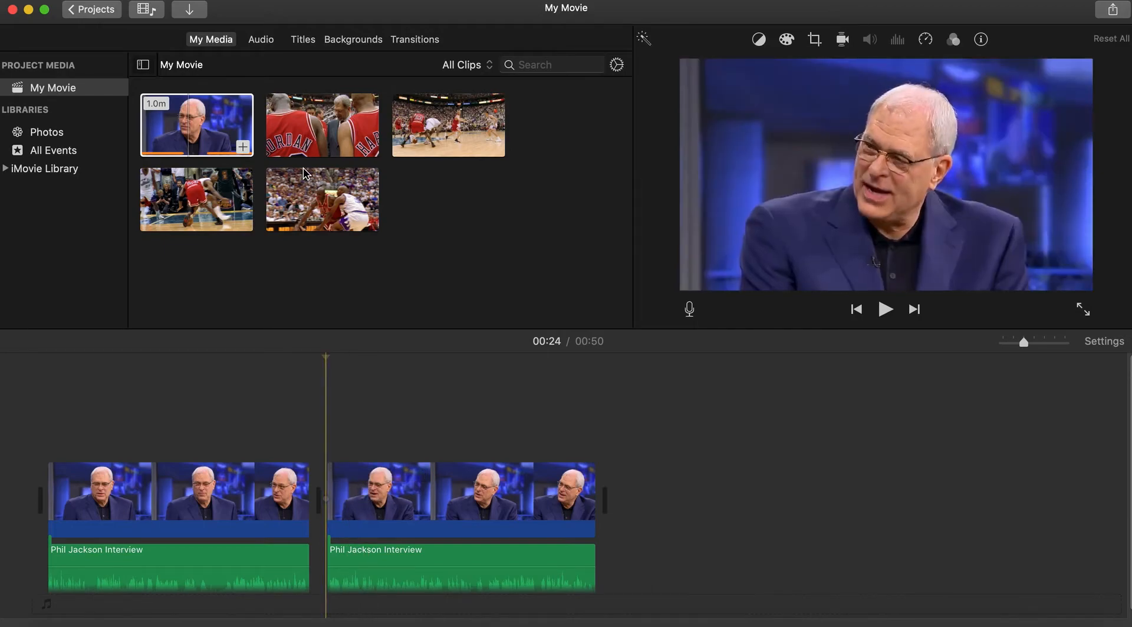
Insert the whole Huddle clip between the two interview segments and mute its sound.
left_click(302, 134)
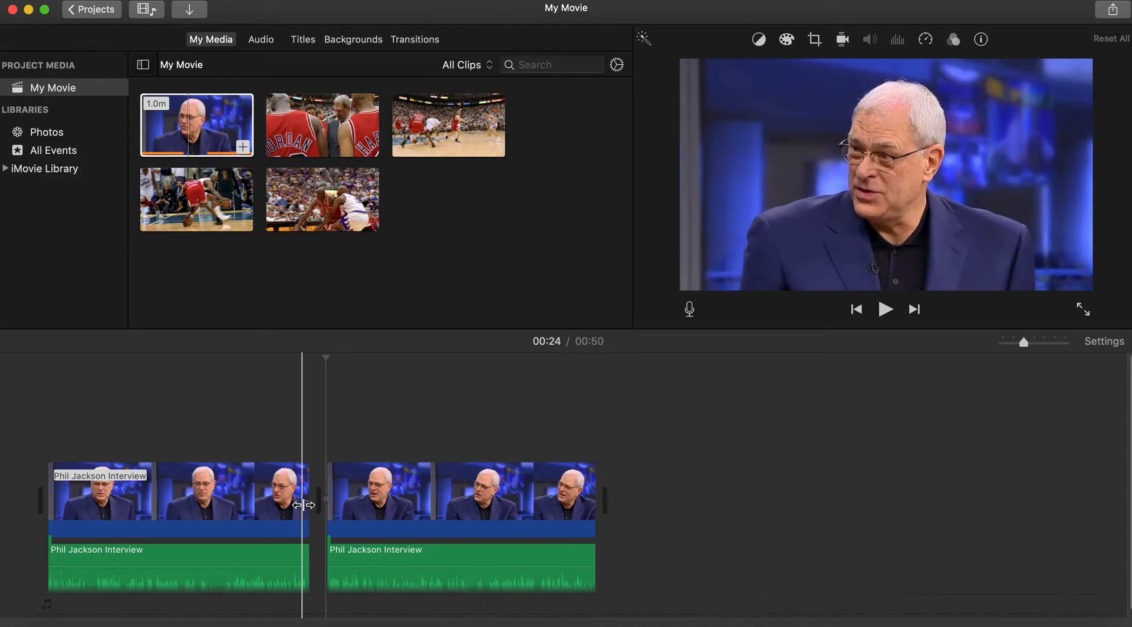
mouse_move(304, 505)
left_mouse_down()
mouse_move(283, 504)
mouse_move(302, 505)
left_mouse_up()
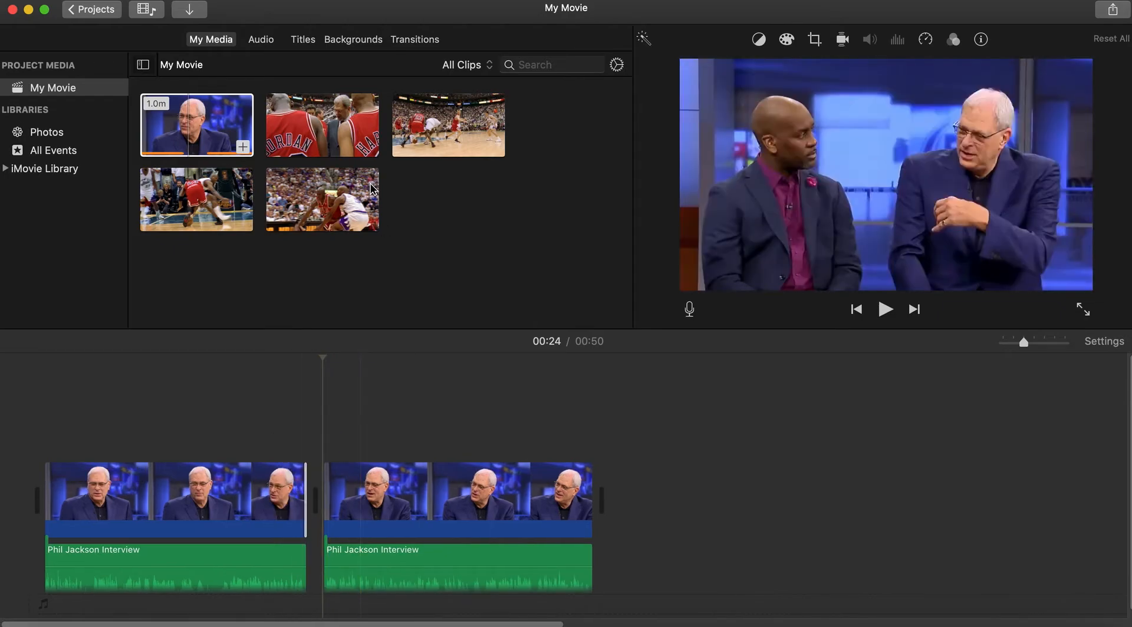
left_click(334, 140)
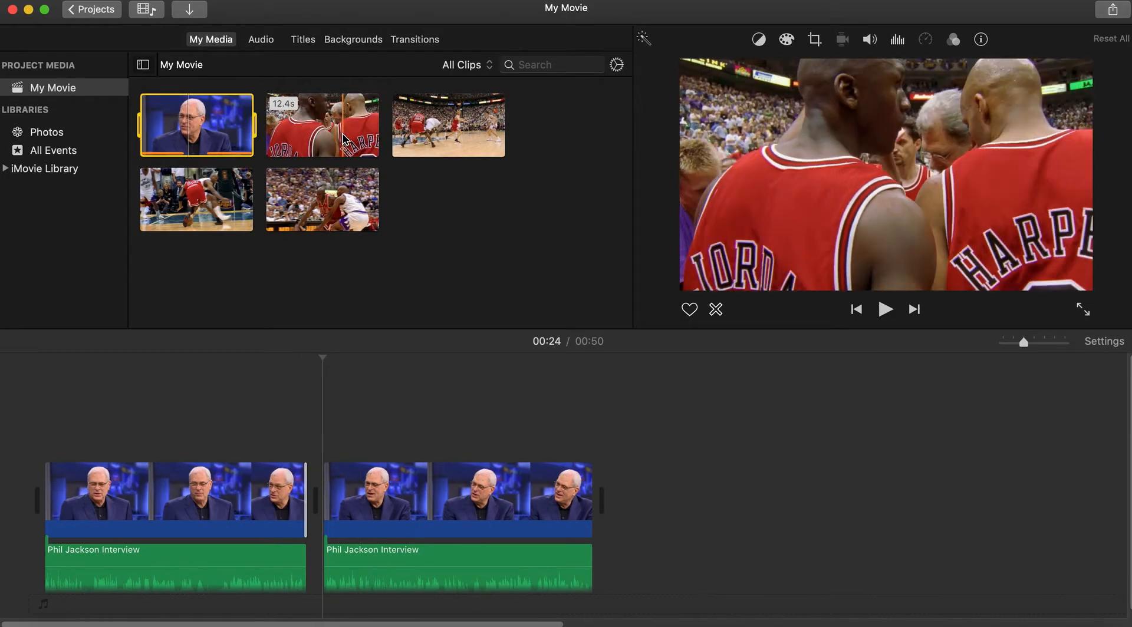
left_click(328, 139)
left_click_drag(329, 135, 318, 479)
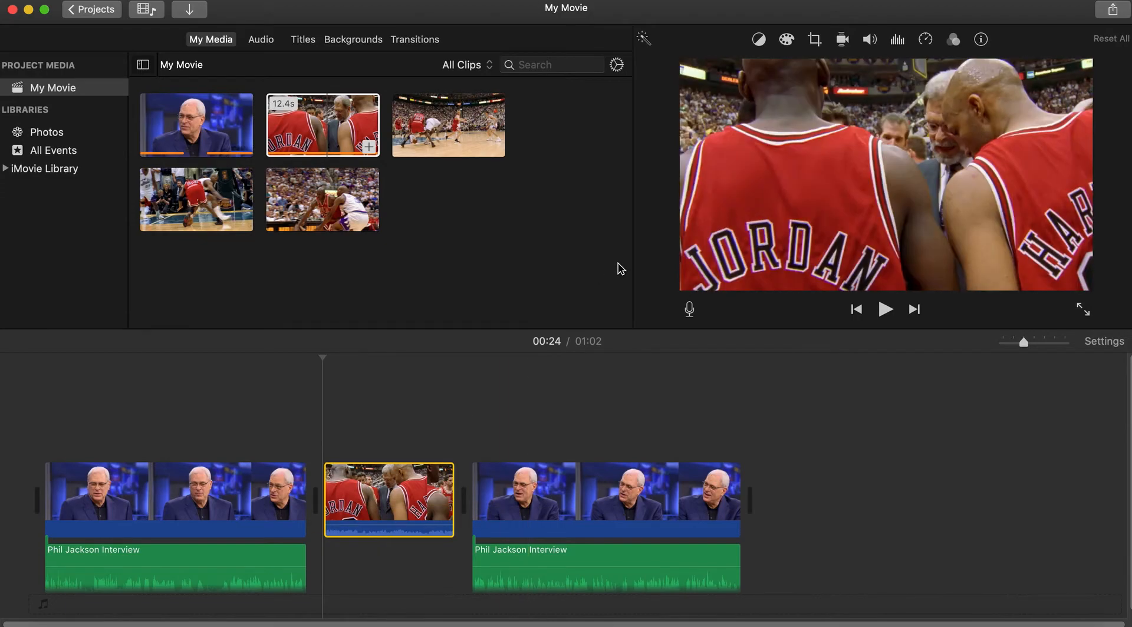
left_click(870, 40)
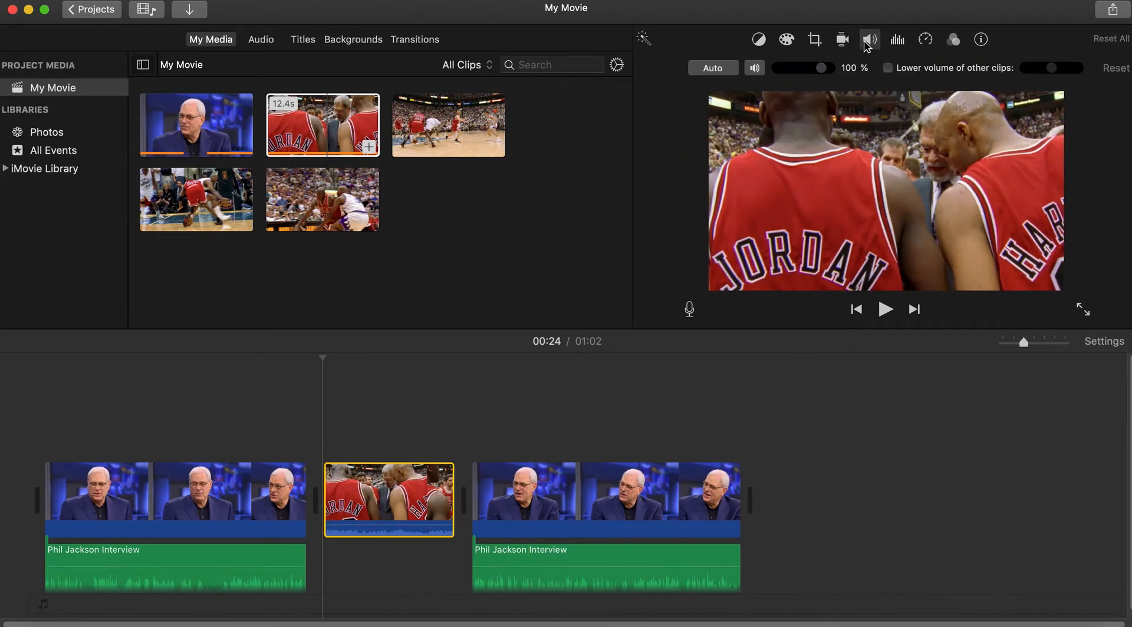
left_click(755, 69)
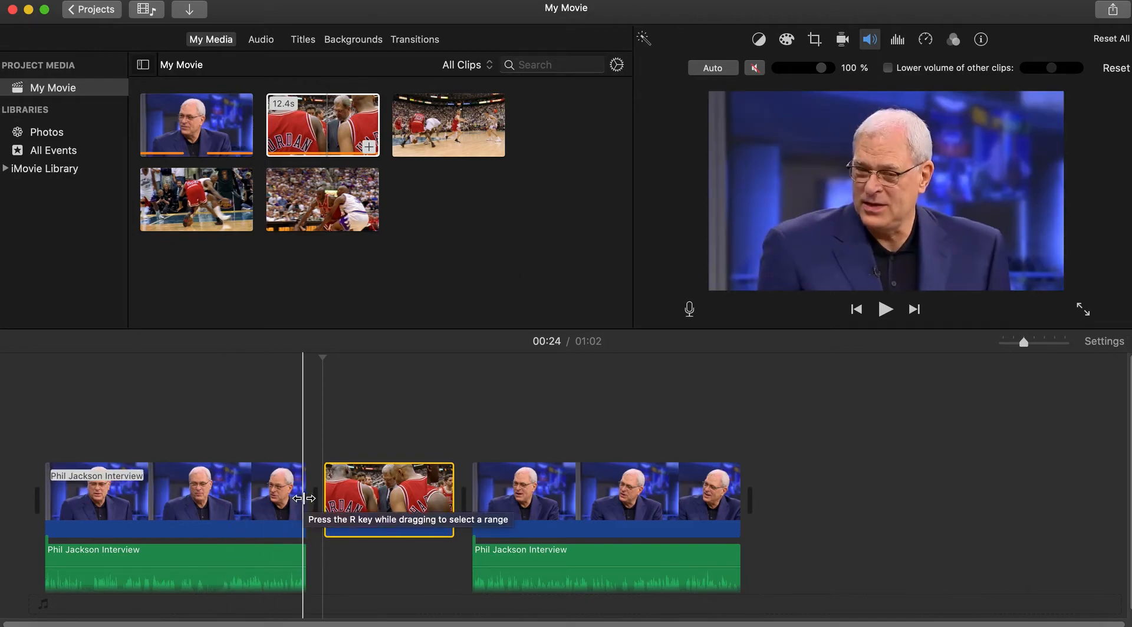
Shorten the end of the first interview segment's video by about 5 seconds, keeping its detached audio at full length.
left_click_drag(303, 499, 246, 497)
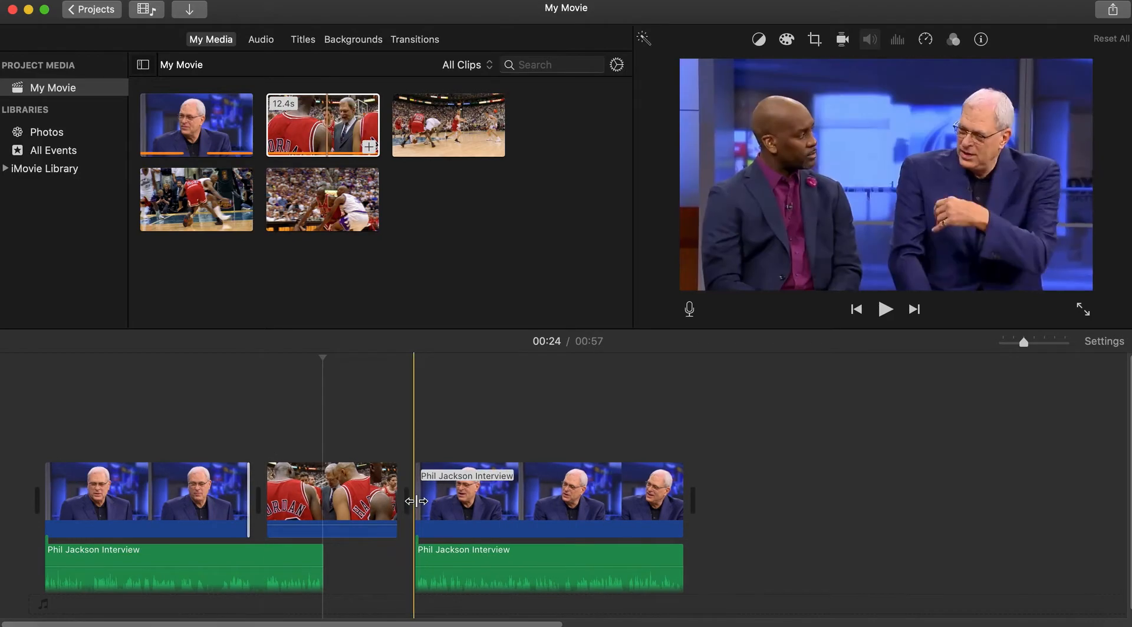
Trim a small amount off the start of the second interview segment's video, leaving its detached audio at full length.
left_click(416, 501)
left_click_drag(416, 501, 429, 501)
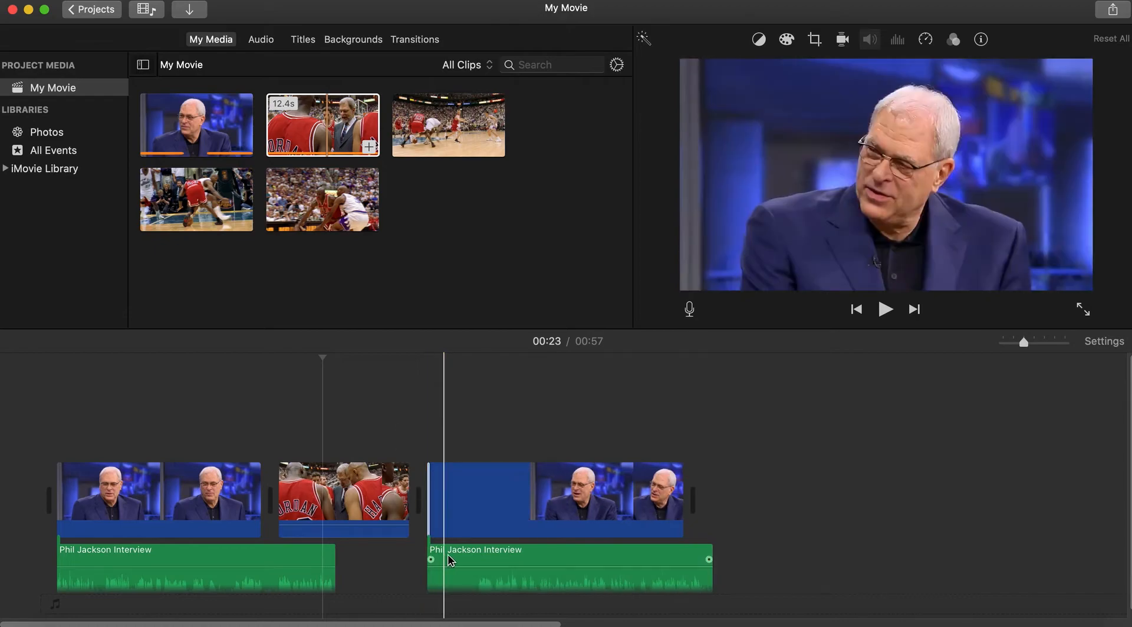
Try moving the second segment's detached audio against the end of the first interview audio, and undo the move.
left_click_drag(458, 547, 367, 553)
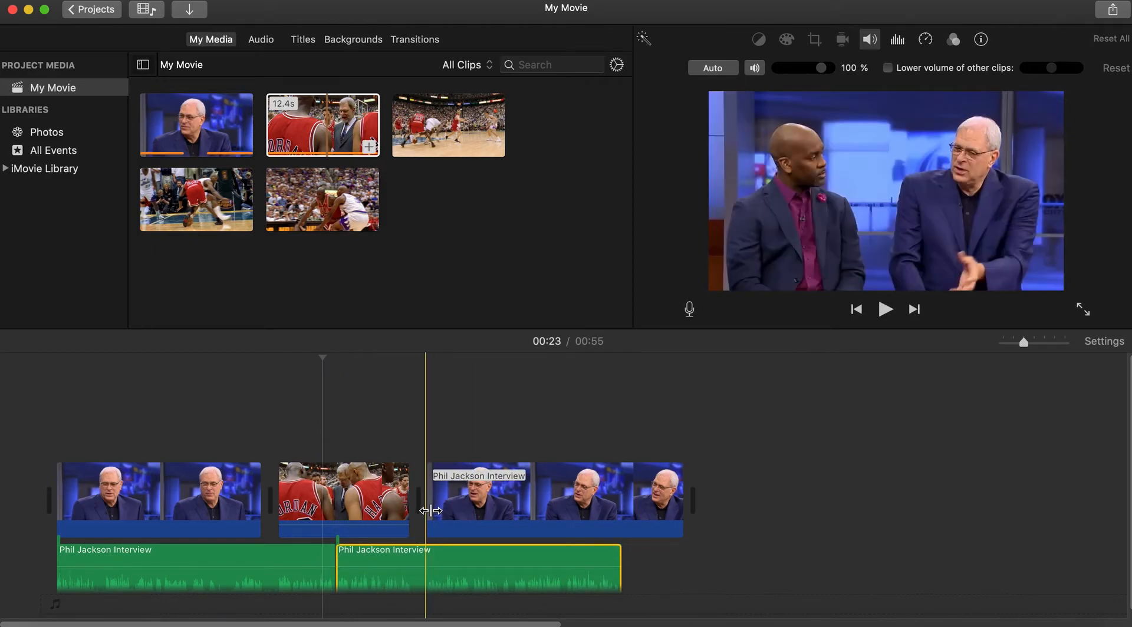
left_click(616, 505)
left_click_drag(616, 505, 576, 506)
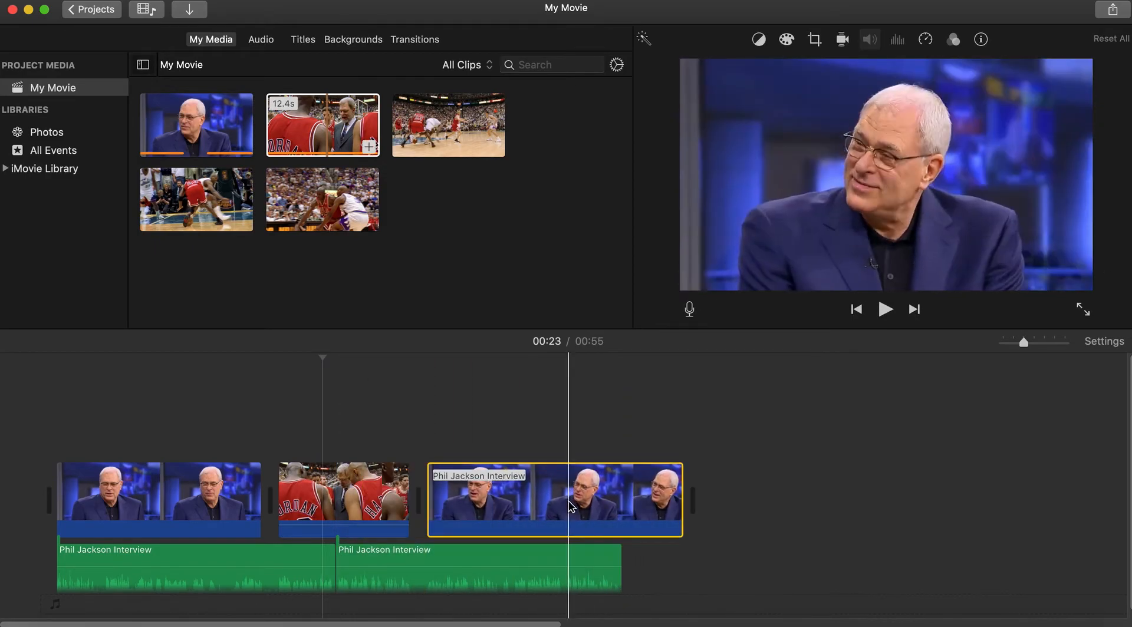
key("super+z")
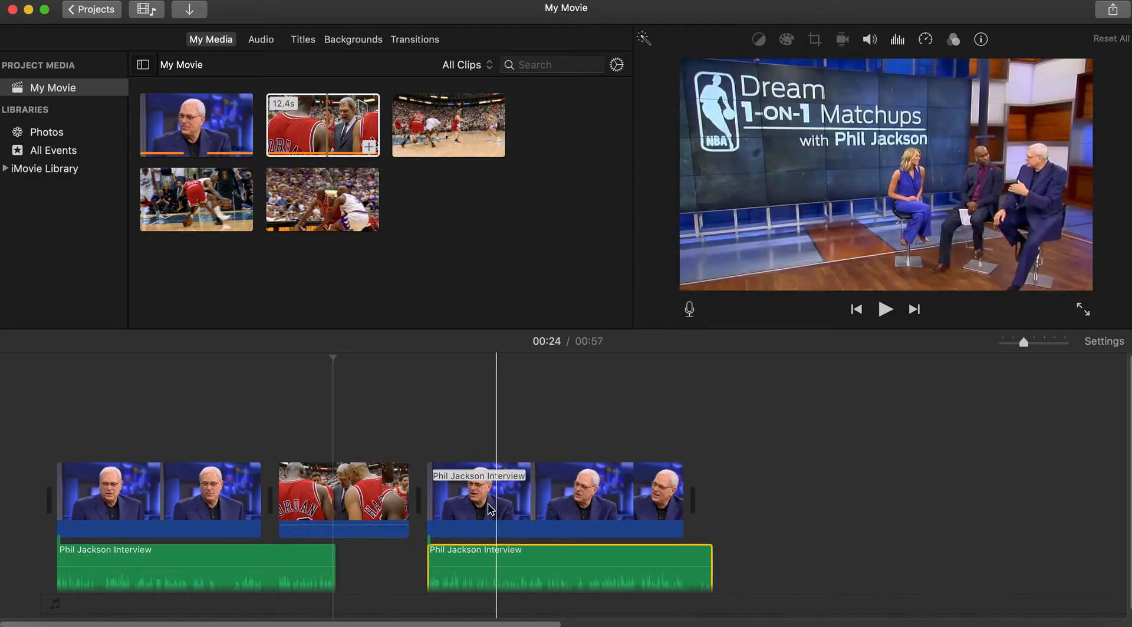
left_click(430, 539)
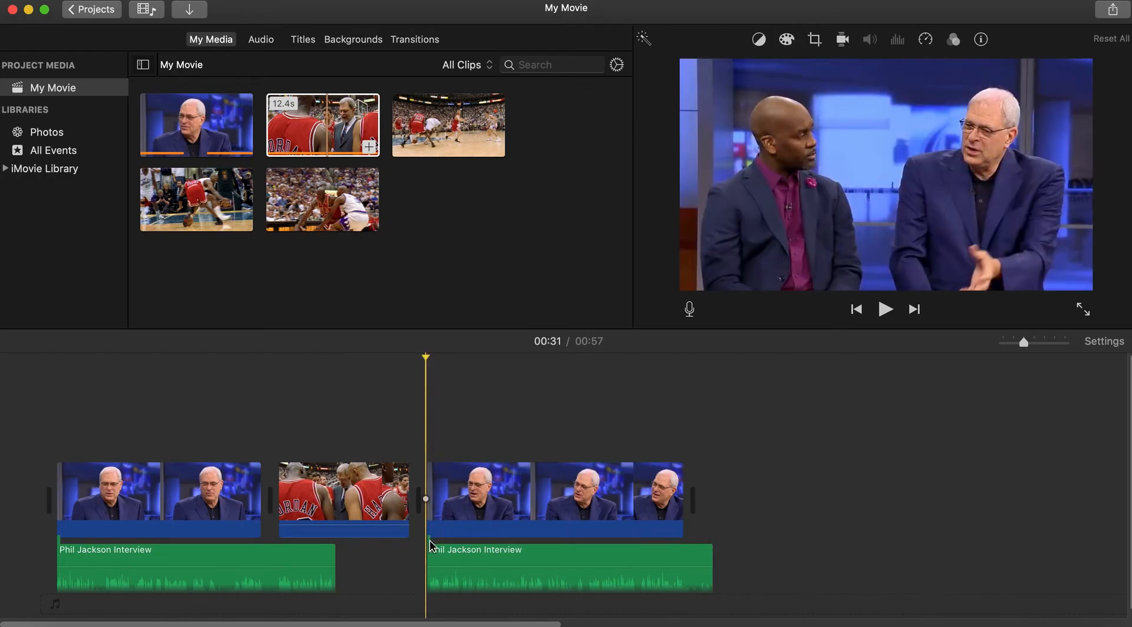
right_click(430, 541)
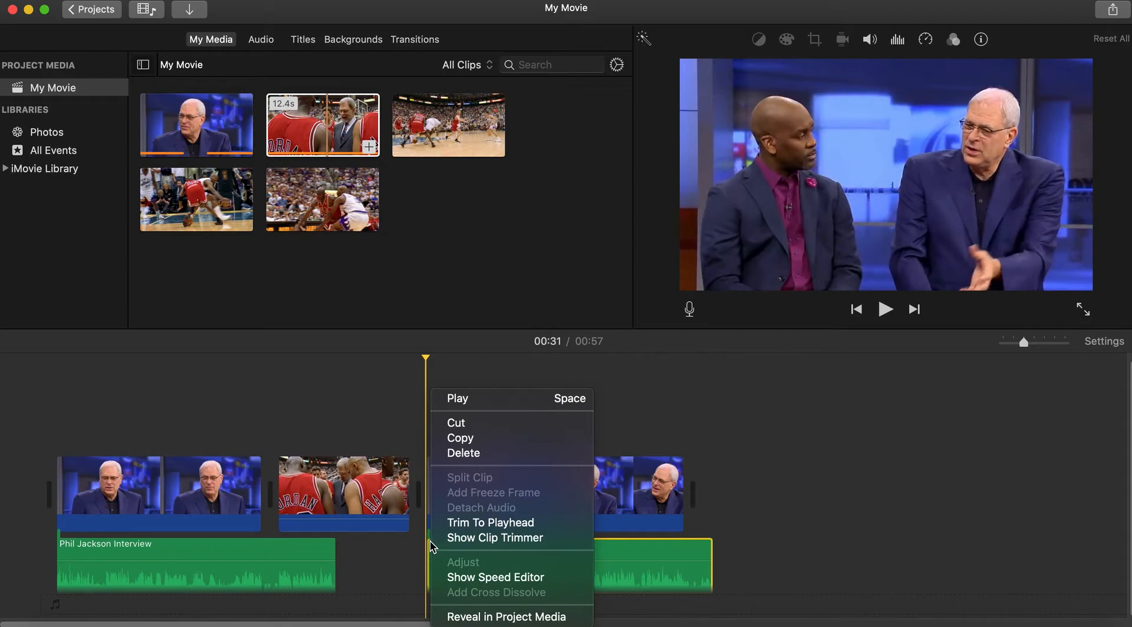
left_click(747, 513)
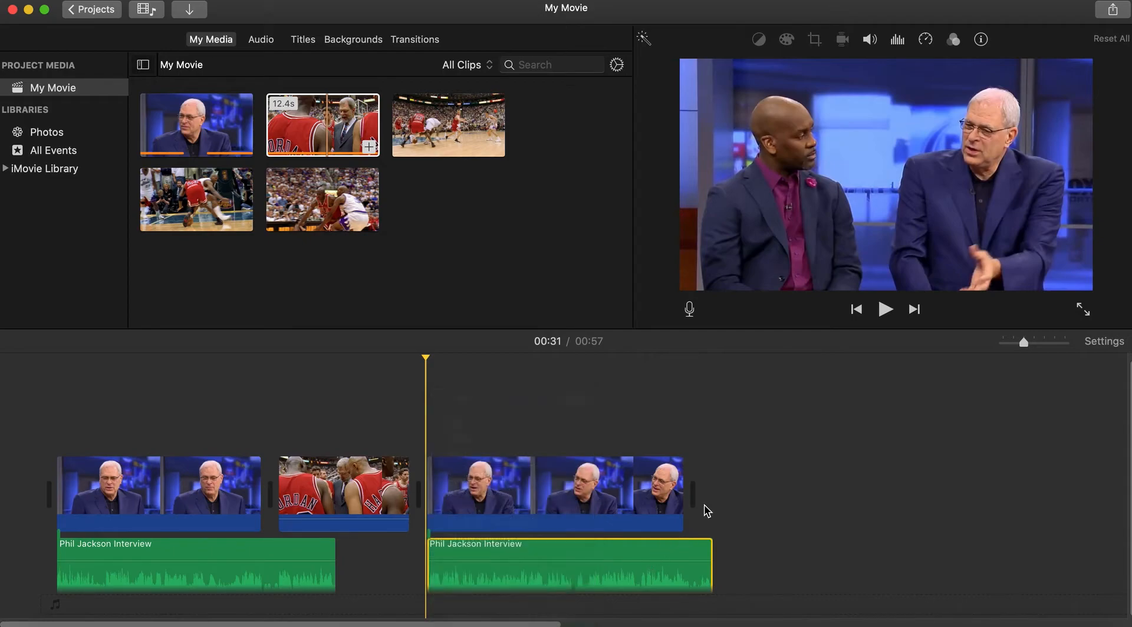
Trim a few more seconds off the start of the second interview segment's video and play the segment to check it.
left_click(521, 489)
left_click_drag(434, 484, 470, 485)
left_click(583, 489)
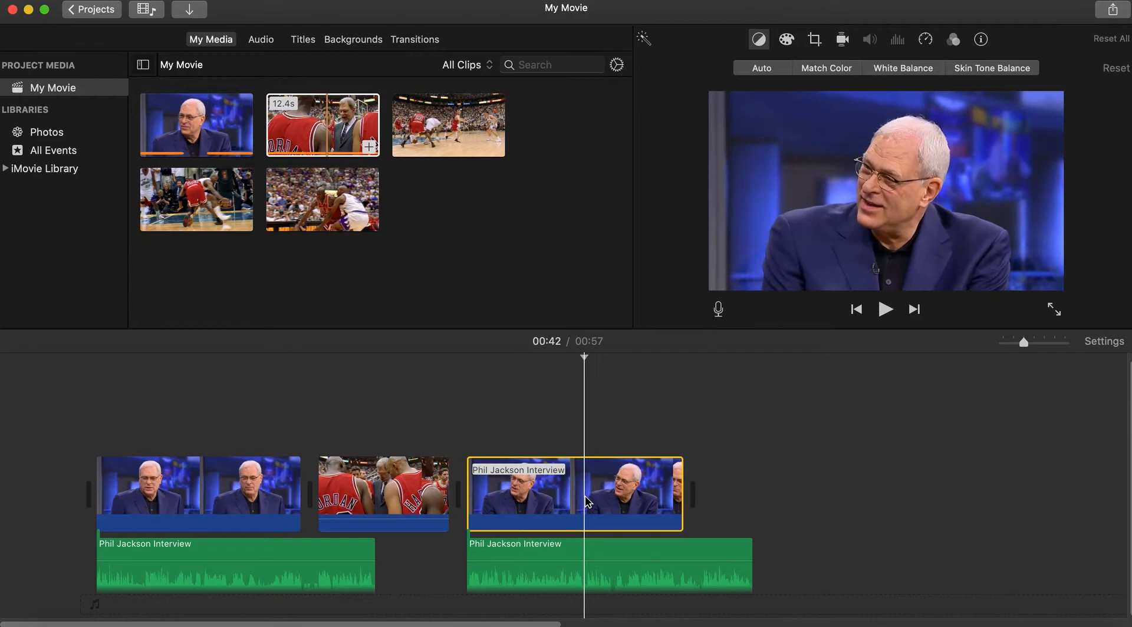
left_click(887, 312)
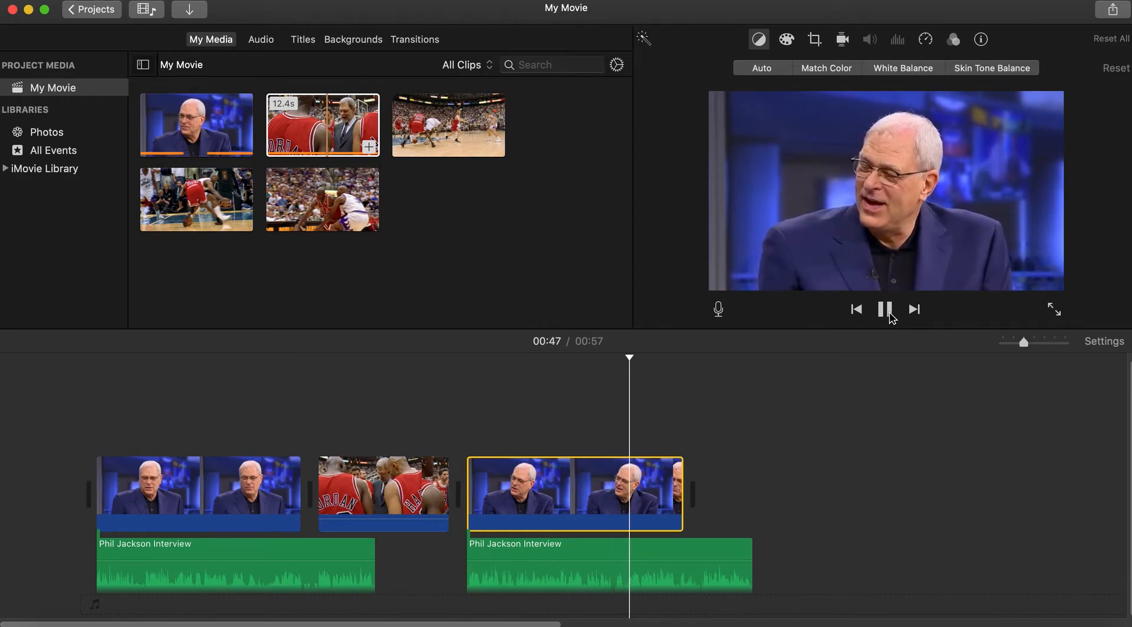
left_click(886, 311)
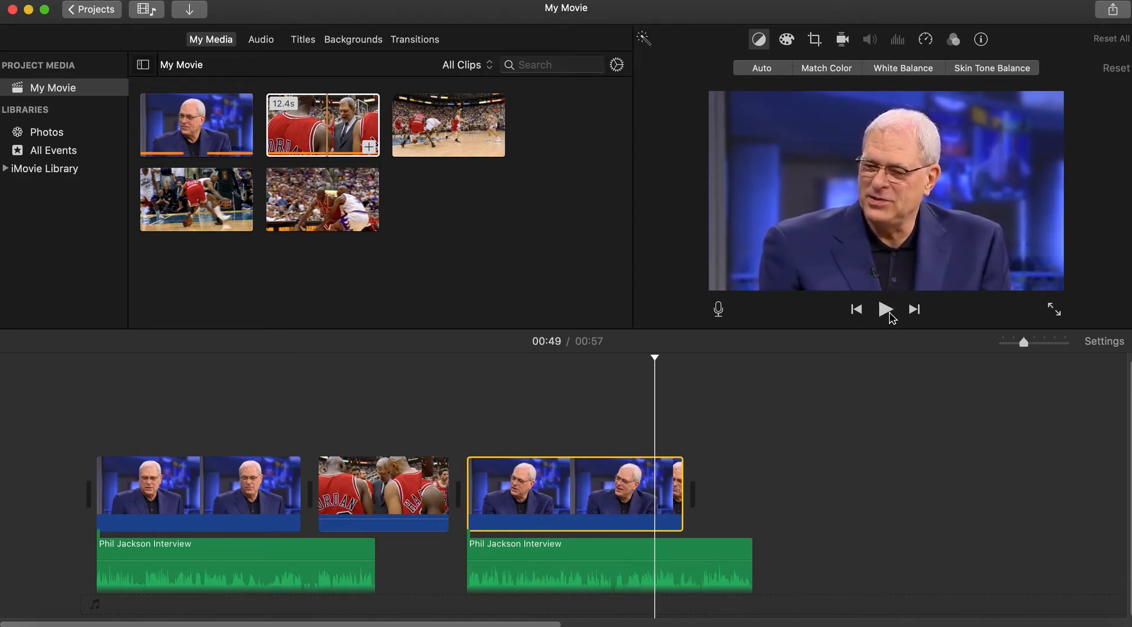
left_click(480, 500)
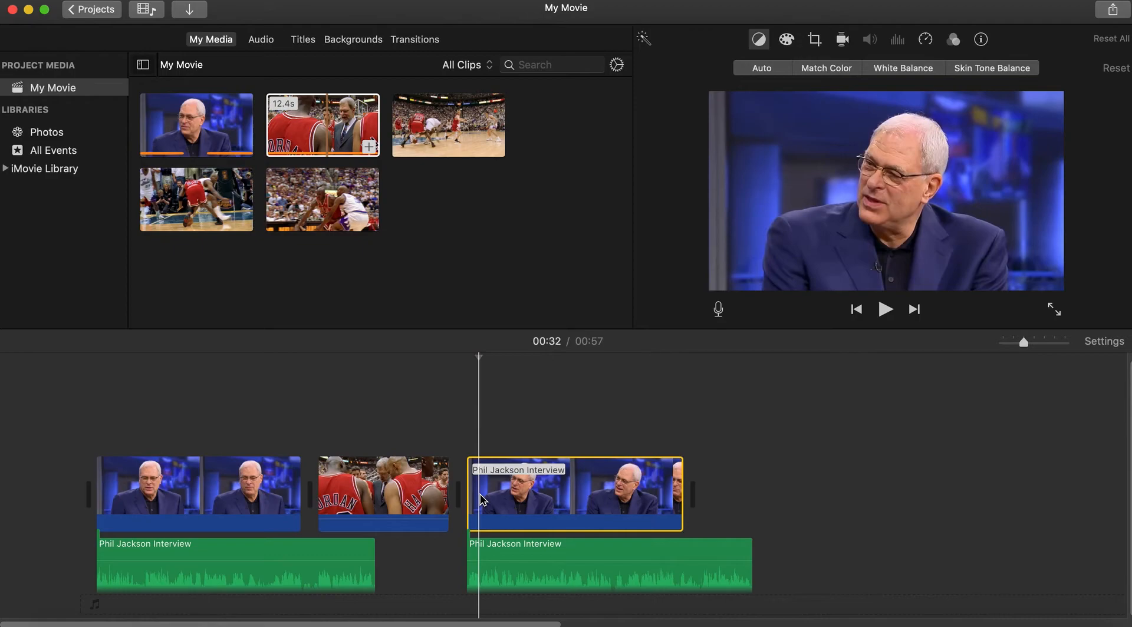
Move the second interview audio directly against the first audio, and trim the second segment's video start until video and audio end together.
left_click(469, 537)
left_click_drag(492, 553, 405, 551)
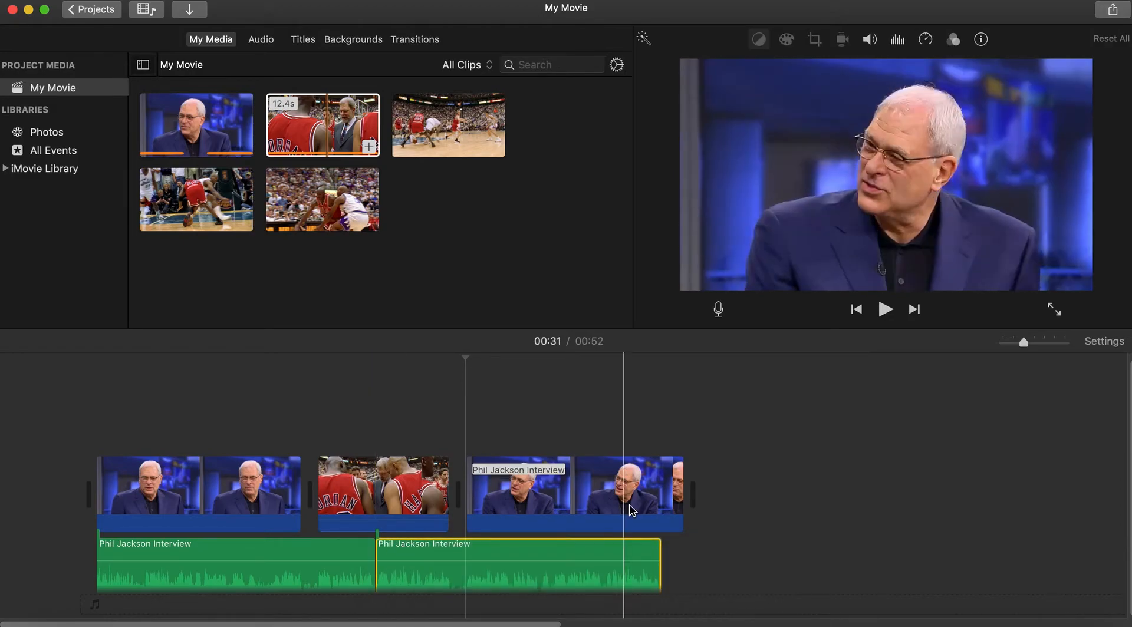
left_click(628, 510)
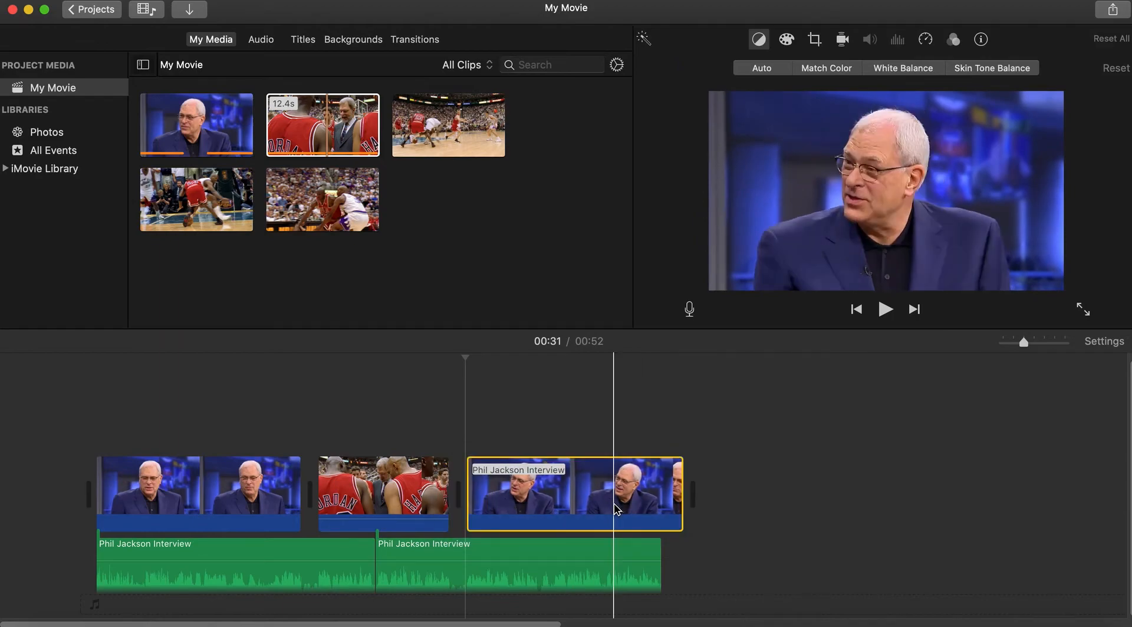
left_click_drag(468, 493, 497, 494)
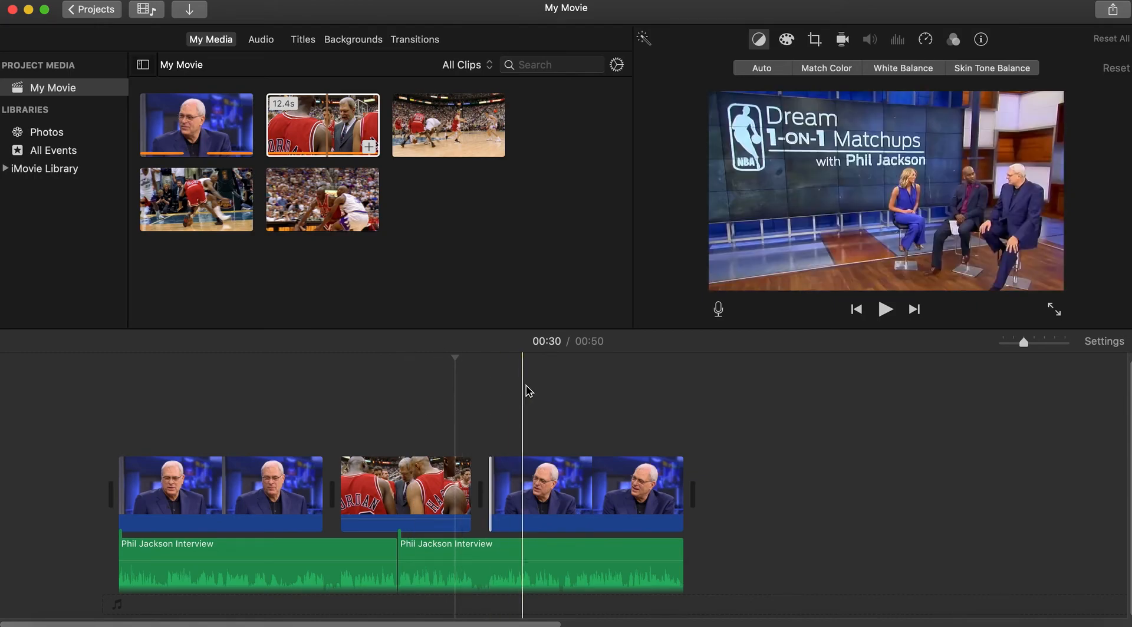
left_click(820, 401)
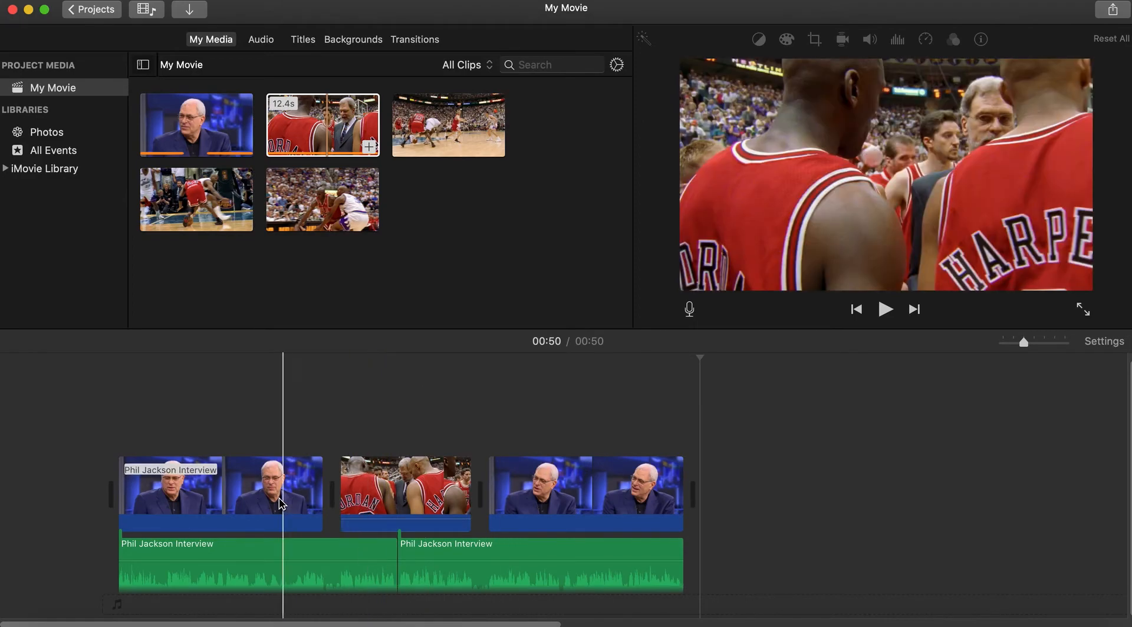
Review the edit, and cut the section from about 00:36 to 00:45 out of the second interview segment's video, keeping its detached audio.
left_click(278, 495)
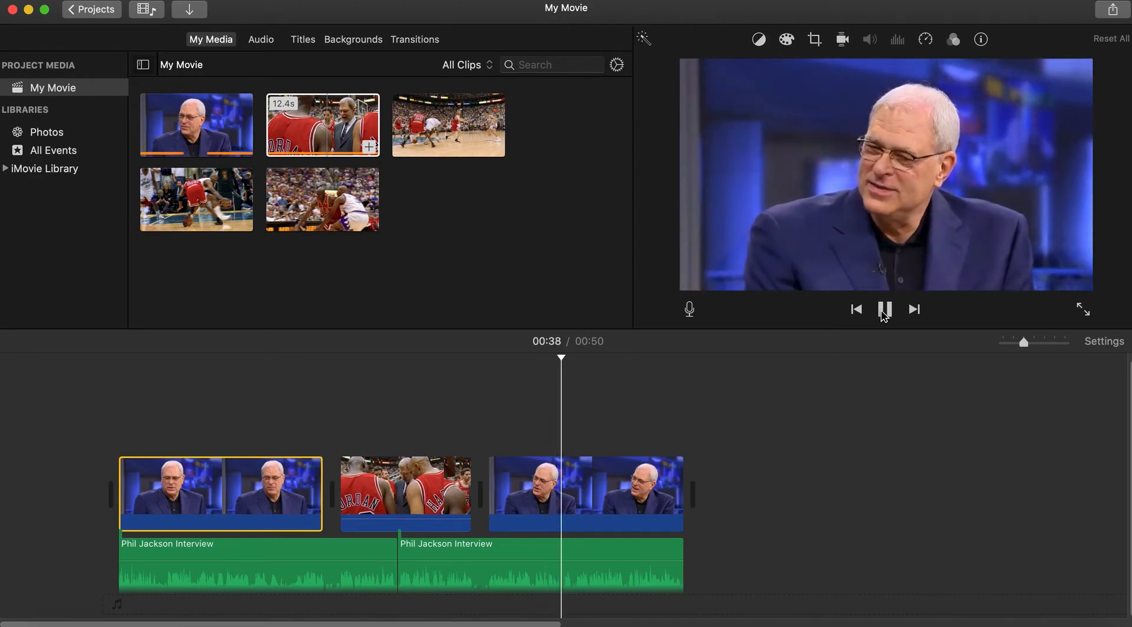
left_click(543, 491)
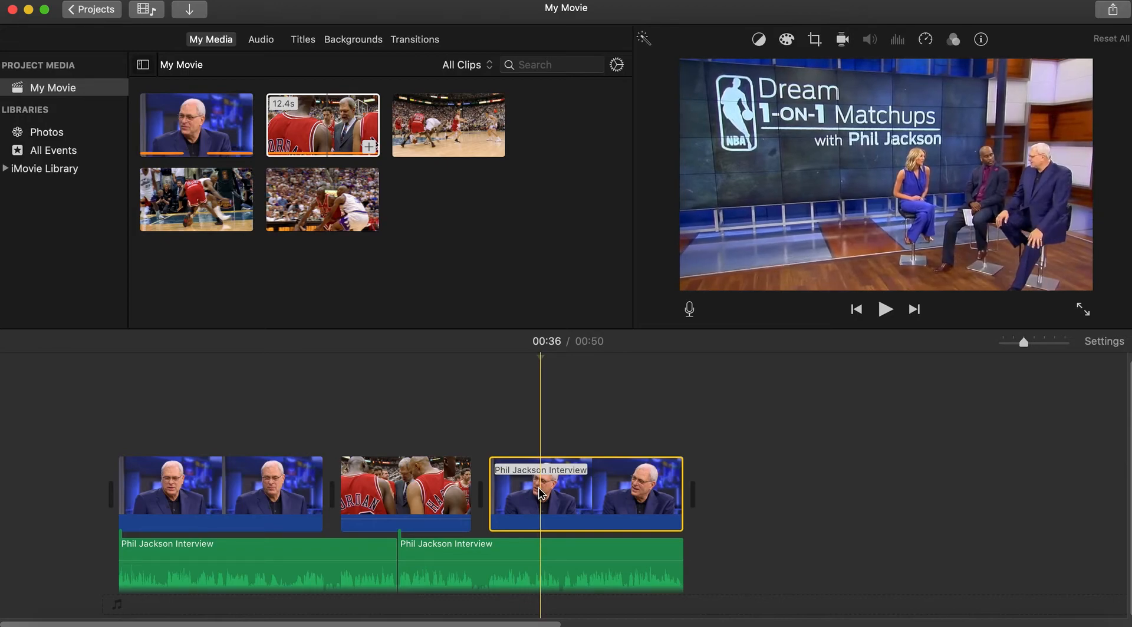
right_click(541, 494)
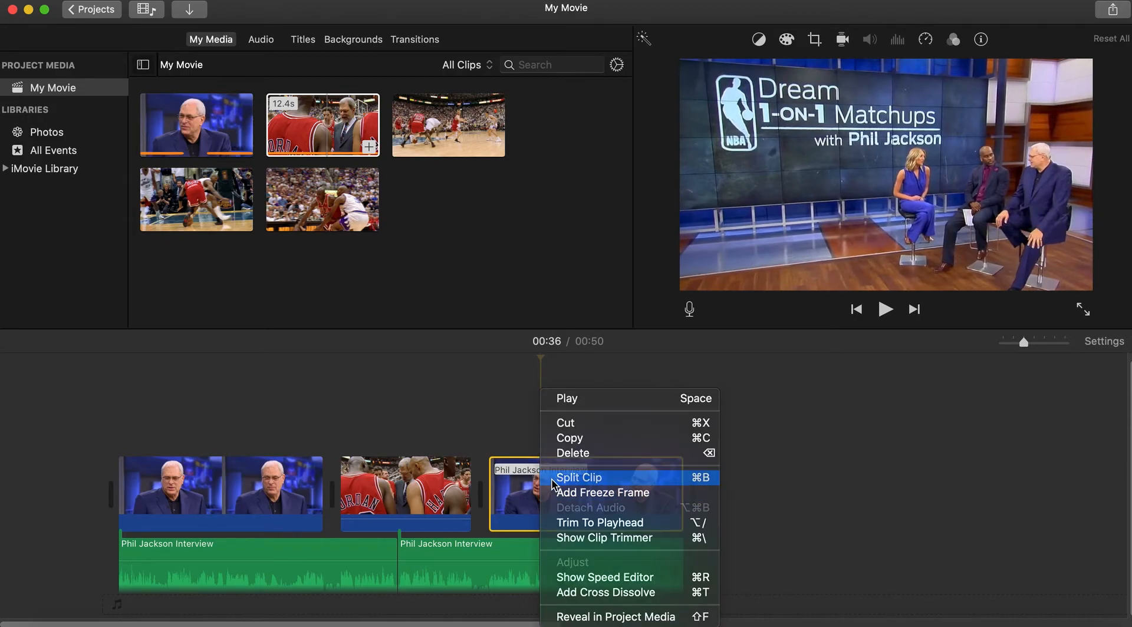
left_click(551, 478)
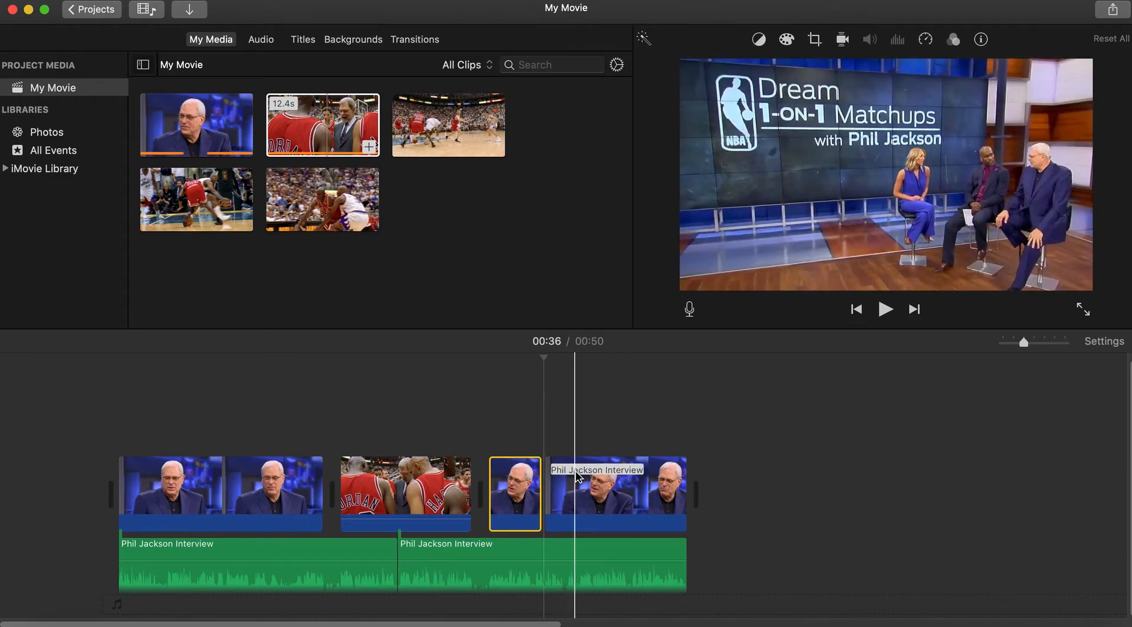
left_click(637, 497)
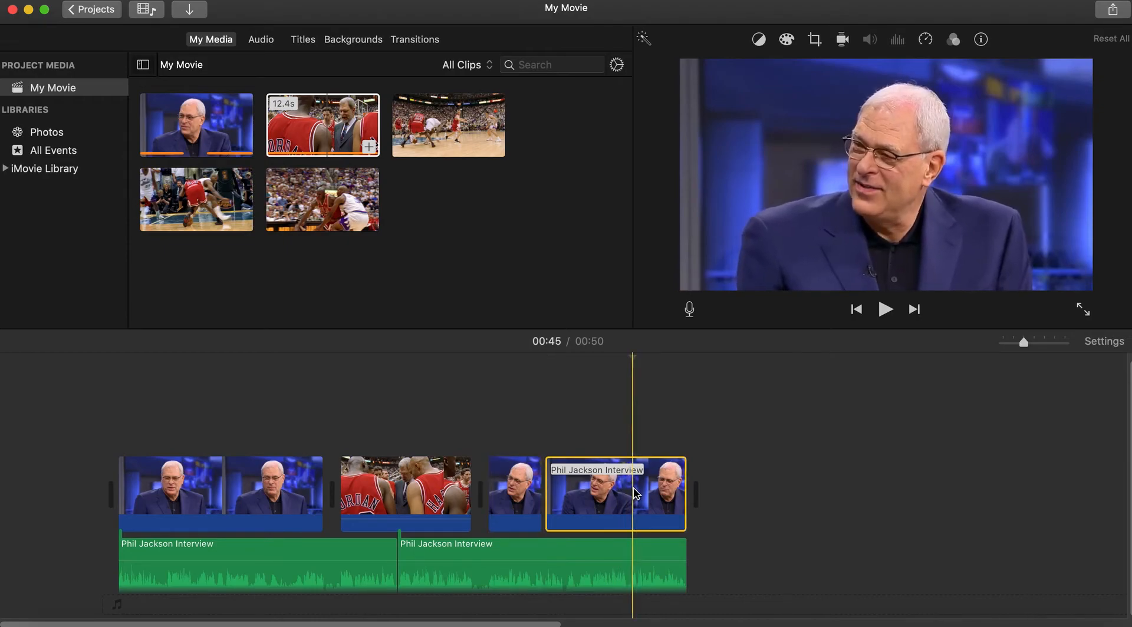
right_click(637, 496)
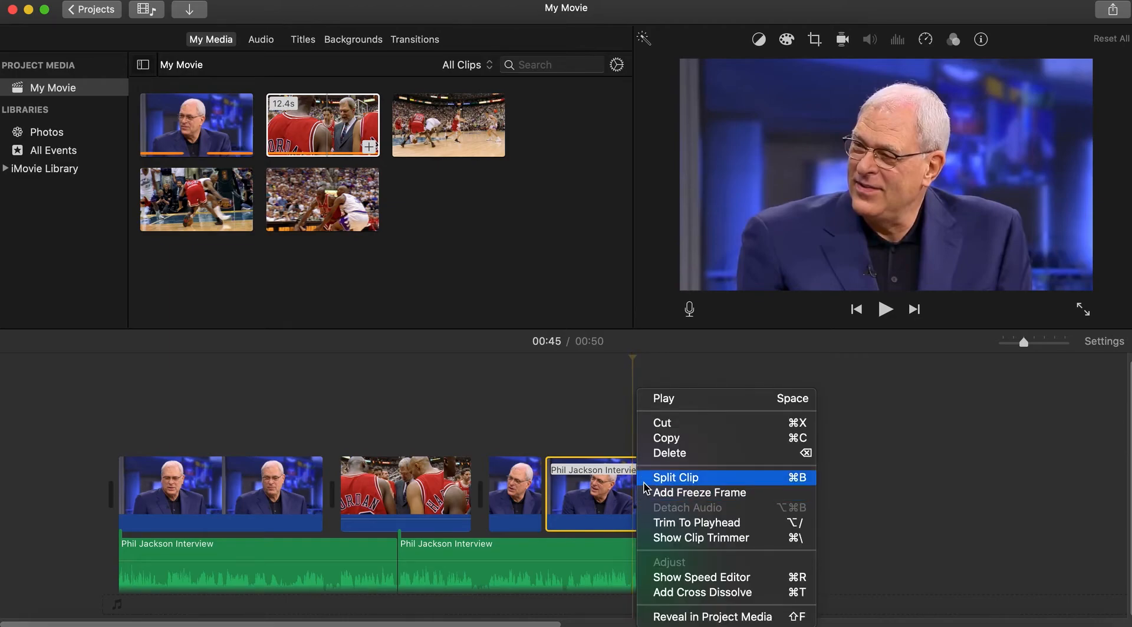
left_click(648, 476)
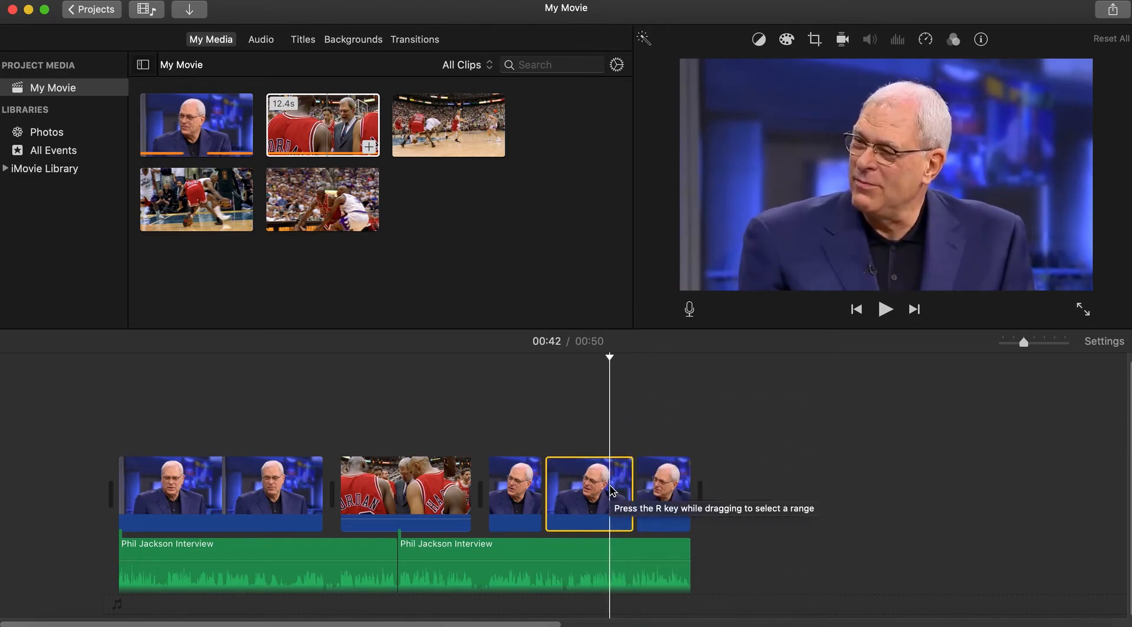
key("Delete")
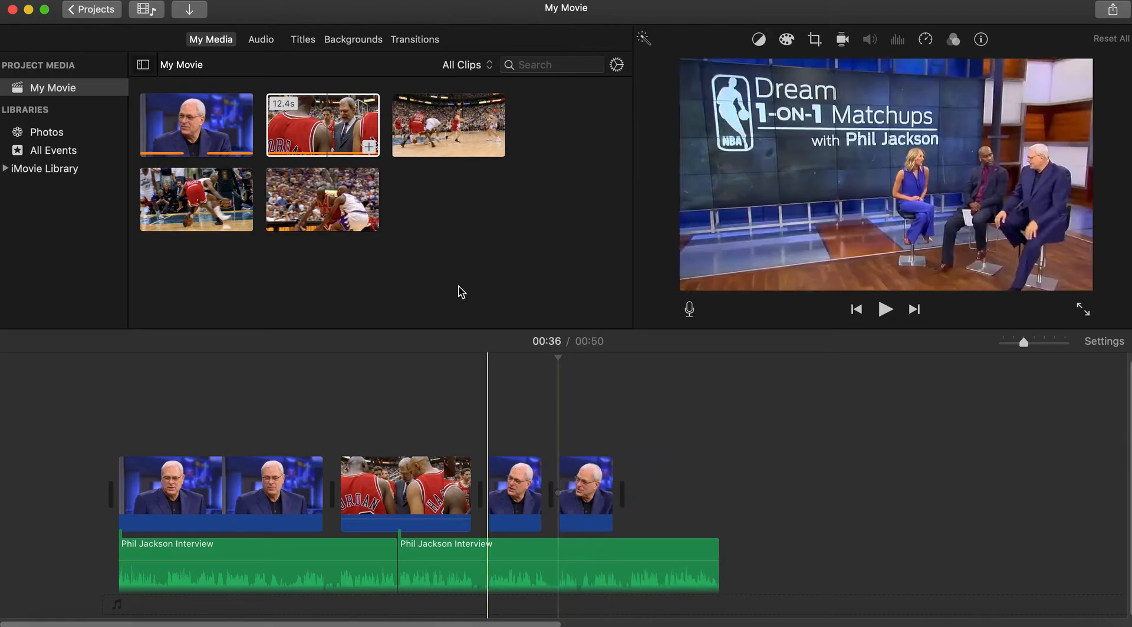
Insert the 9.9-second game clip, muted, between the last two interview pieces and trim off about its first half.
left_click_drag(451, 138, 551, 472)
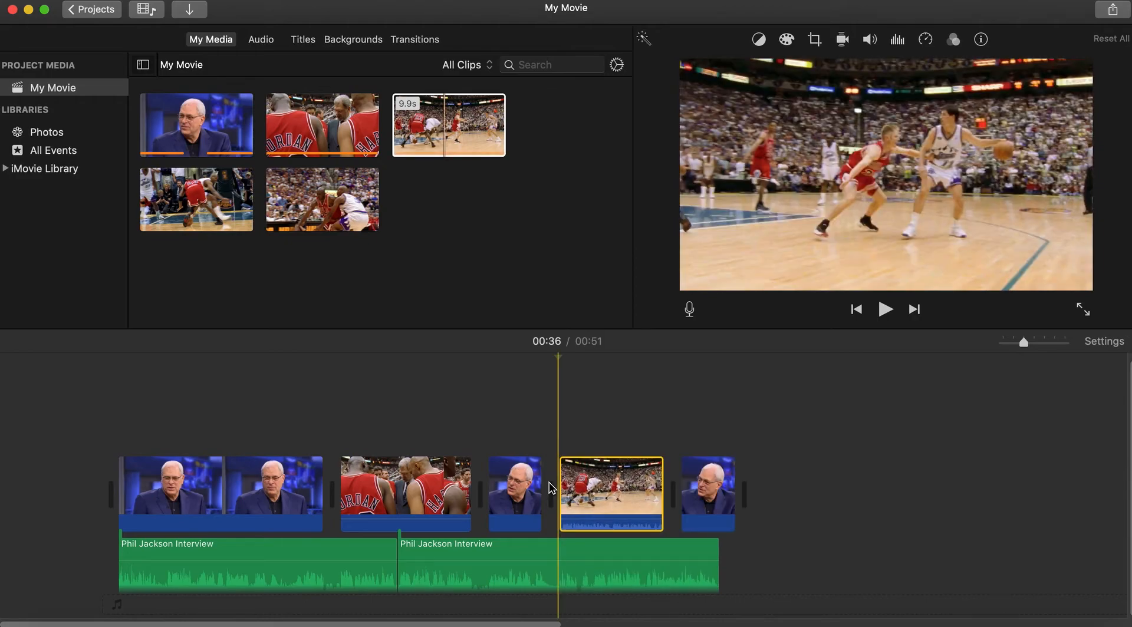
left_click(871, 41)
left_click(754, 68)
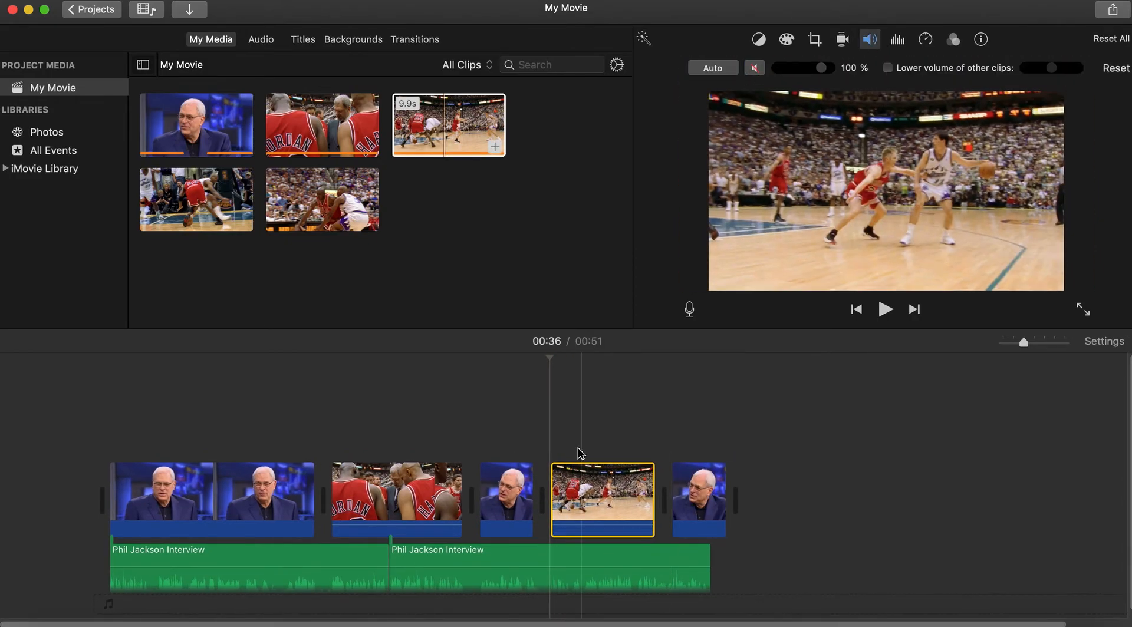
left_click_drag(544, 490, 657, 490)
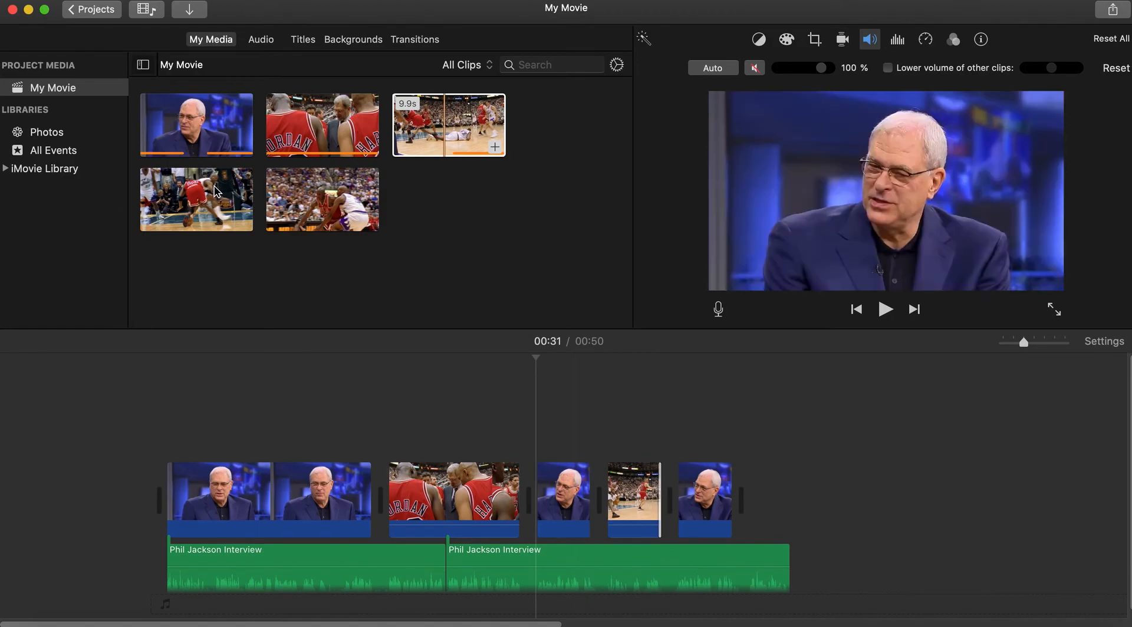
Insert the whole 7.4-second Jumper clip before the last interview piece and mute its sound.
left_click_drag(218, 191, 425, 346)
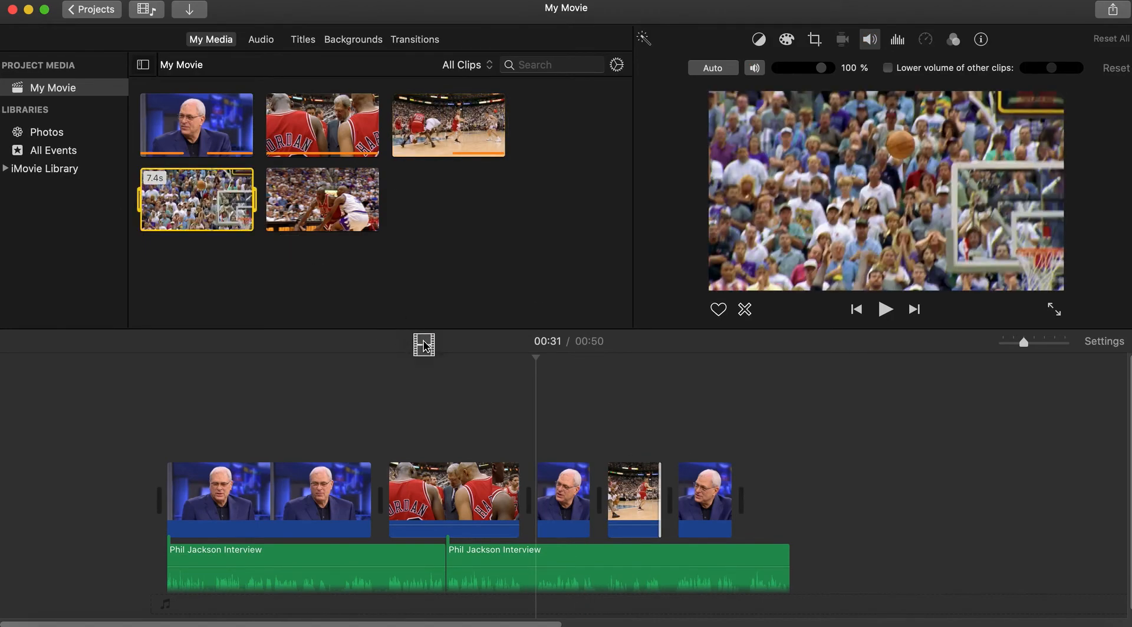
left_click_drag(506, 391, 678, 511)
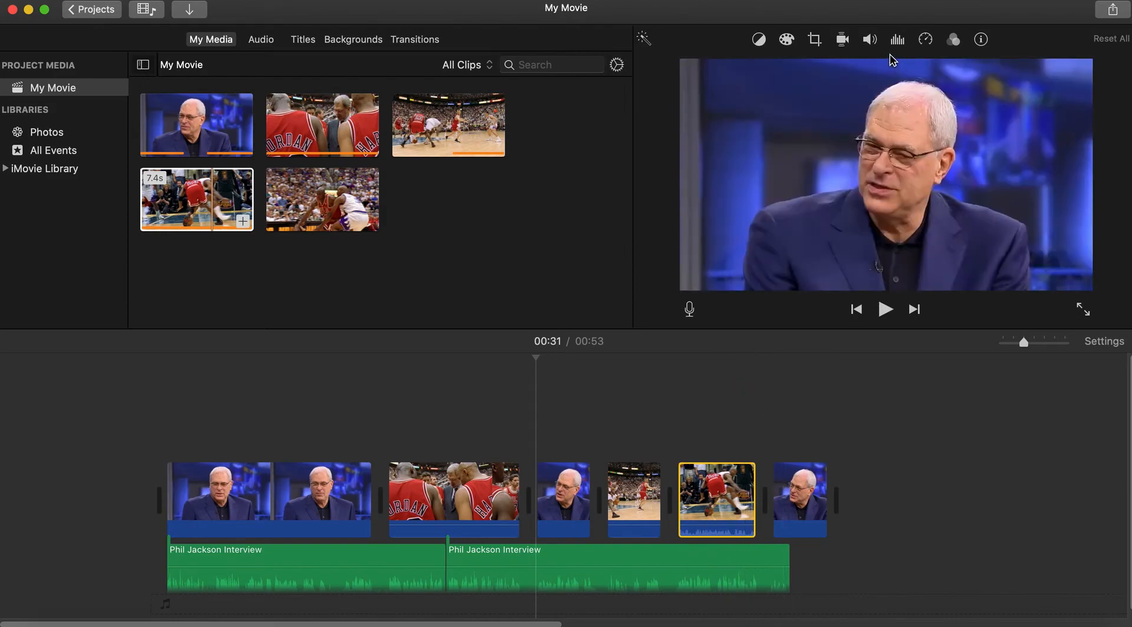
left_click(869, 40)
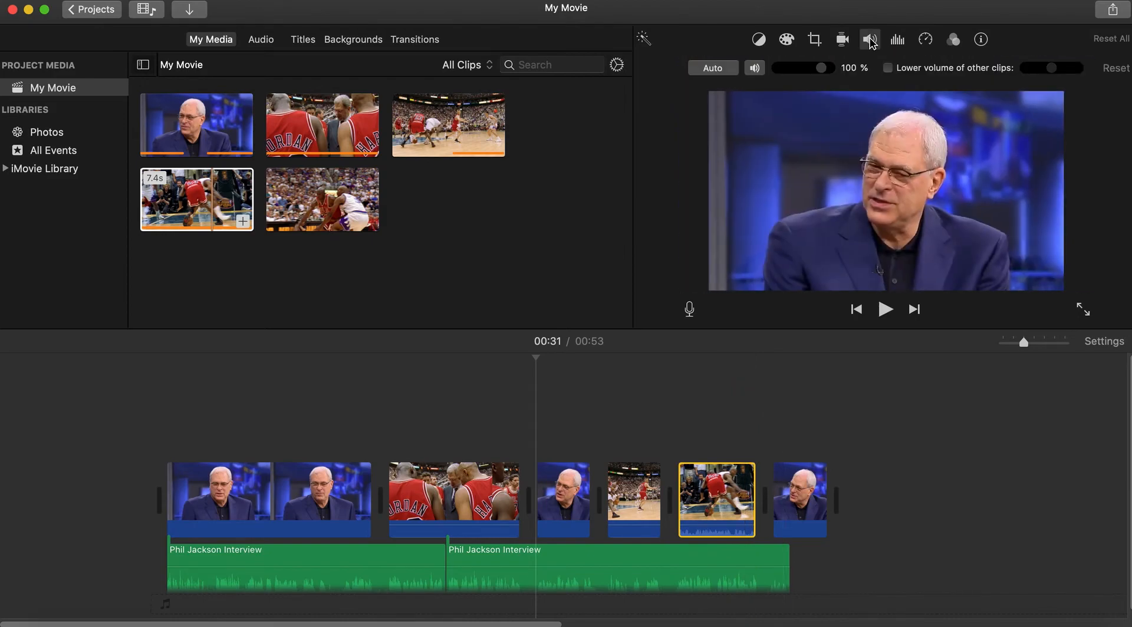
left_click(744, 501)
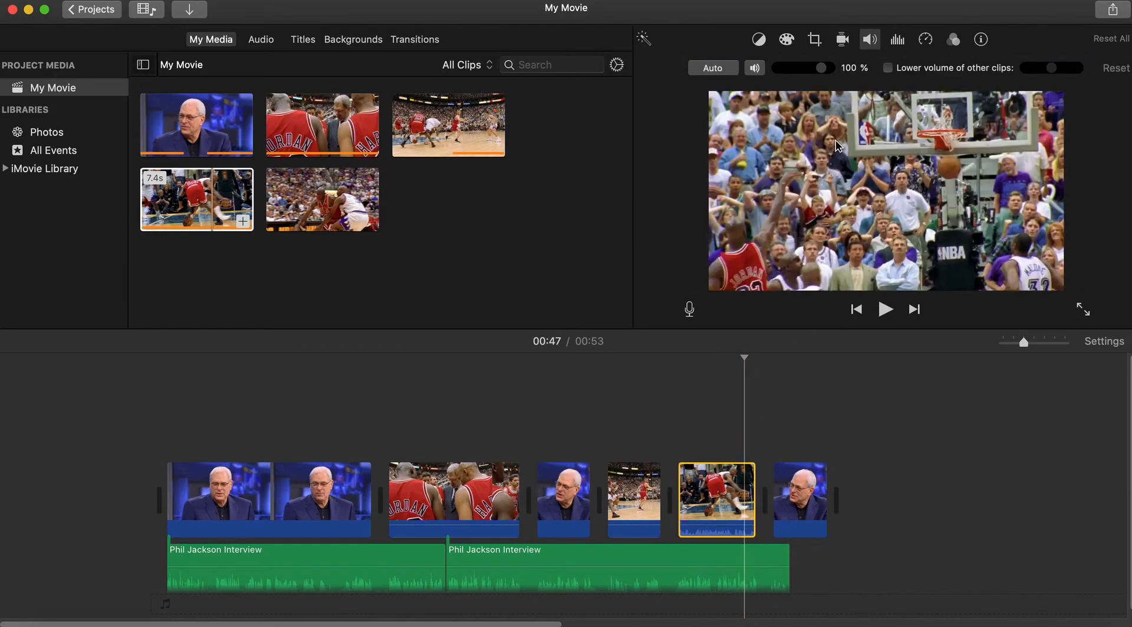
left_click(865, 40)
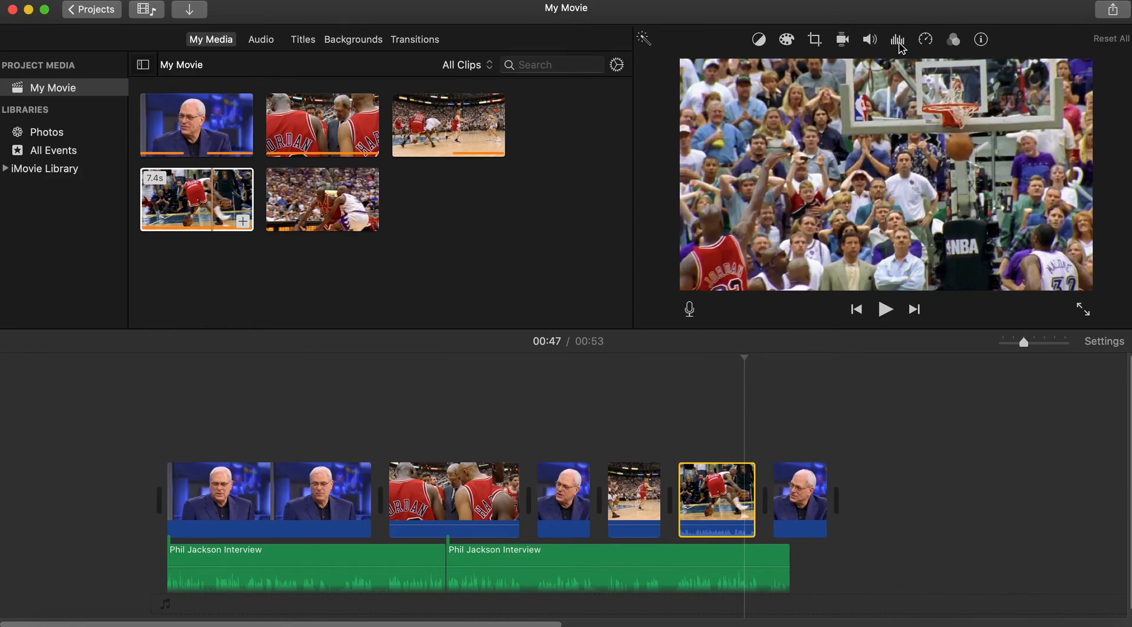
left_click(870, 40)
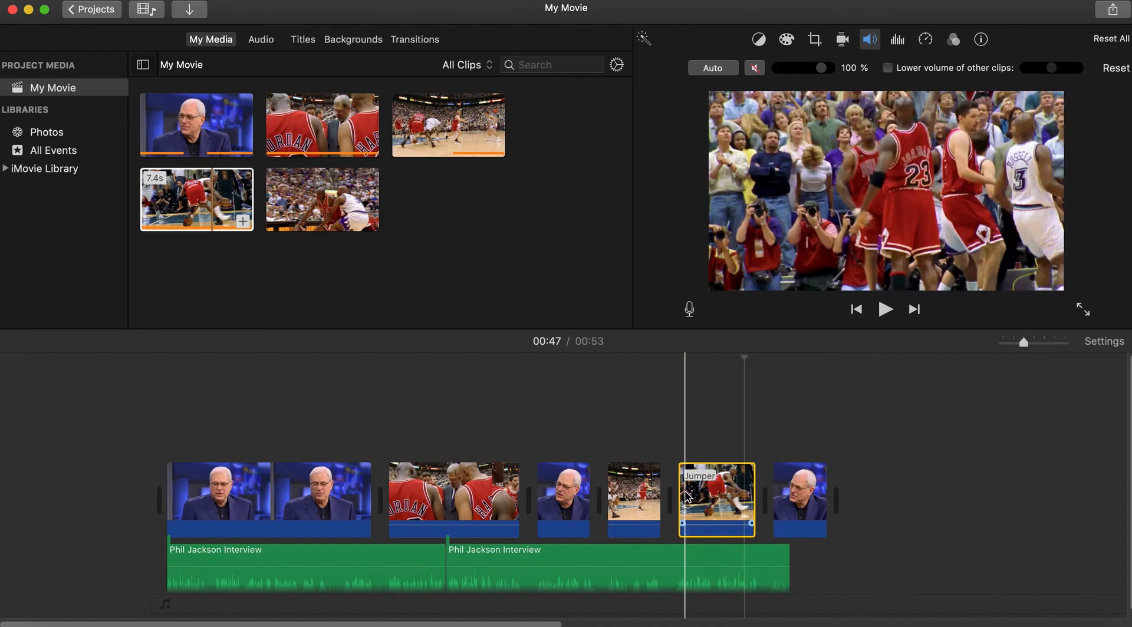
Trim the Jumper clip's start and adjust the last interview piece until the video ends together with the interview audio.
left_click_drag(681, 492, 711, 492)
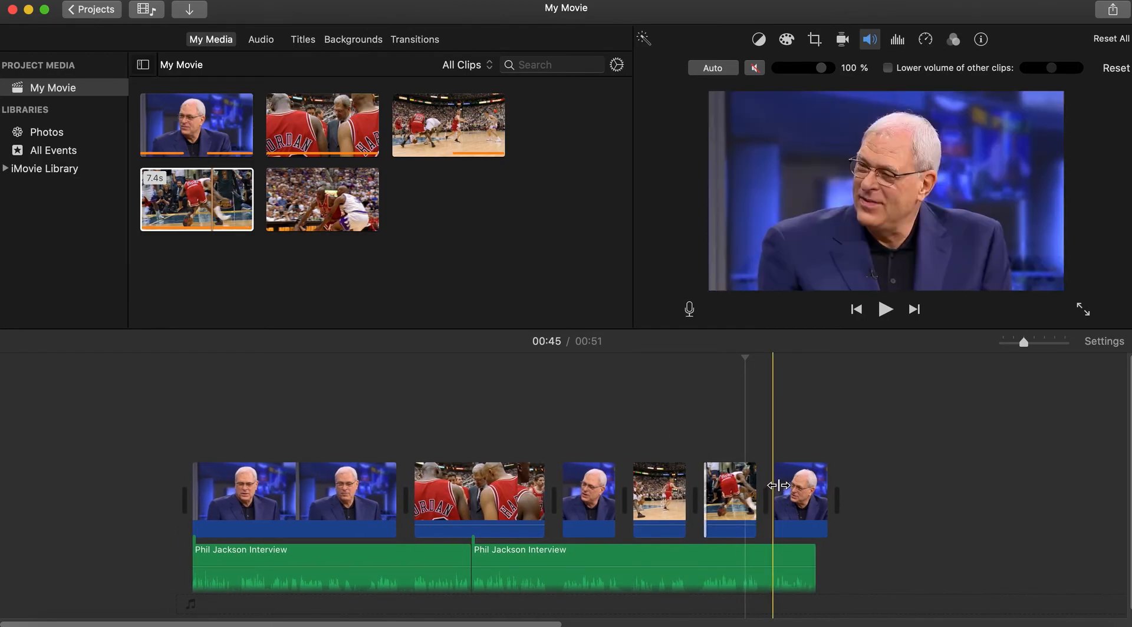
left_click_drag(778, 486, 816, 493)
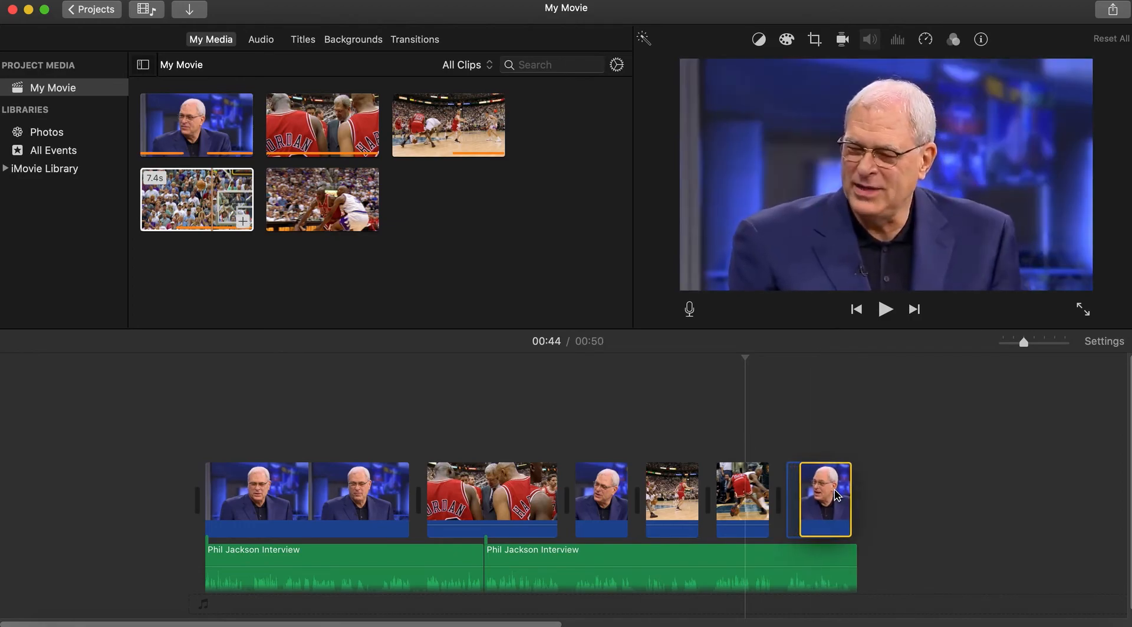
left_click_drag(708, 500, 718, 496)
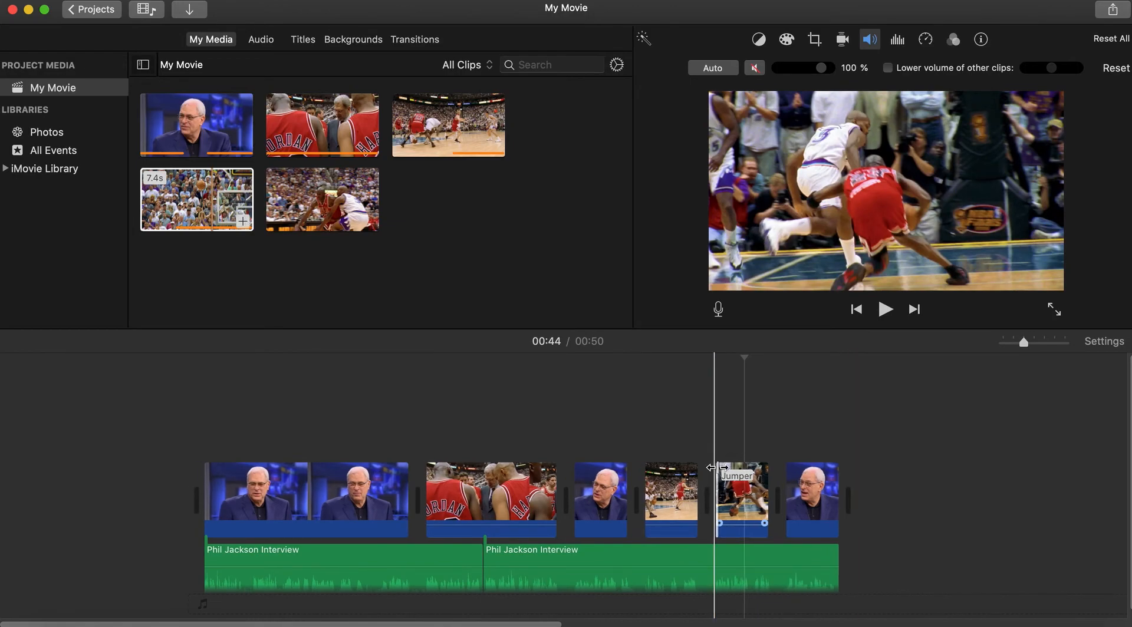
Play the edit from about 00:30, within the Bulls huddle footage, through to the end to check it against the interview audio.
left_click(672, 498)
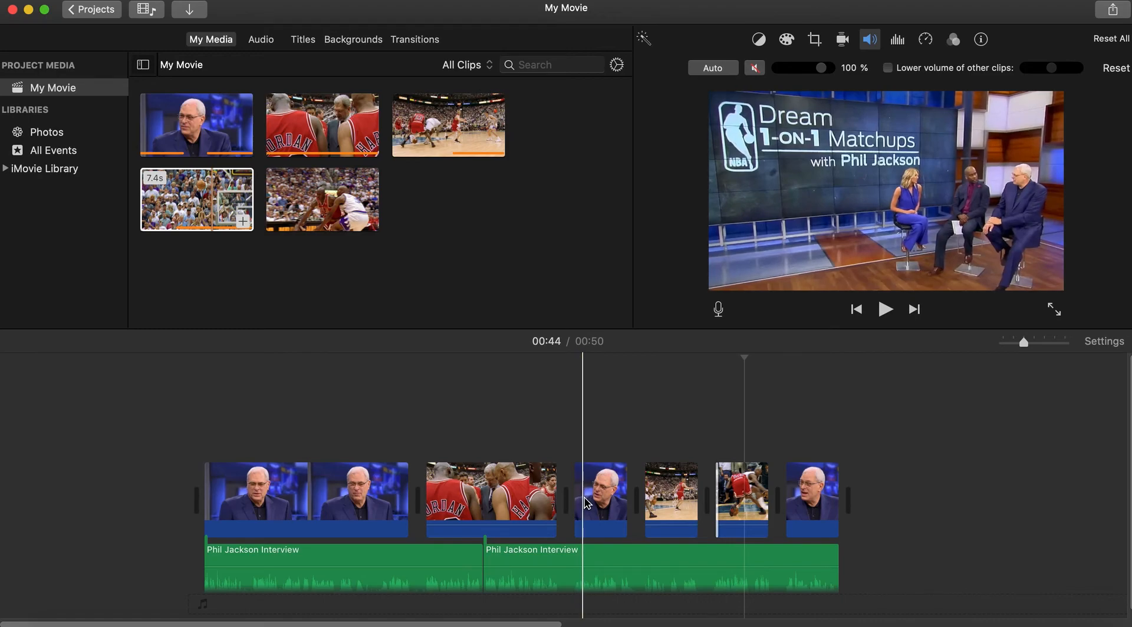
left_click(540, 501)
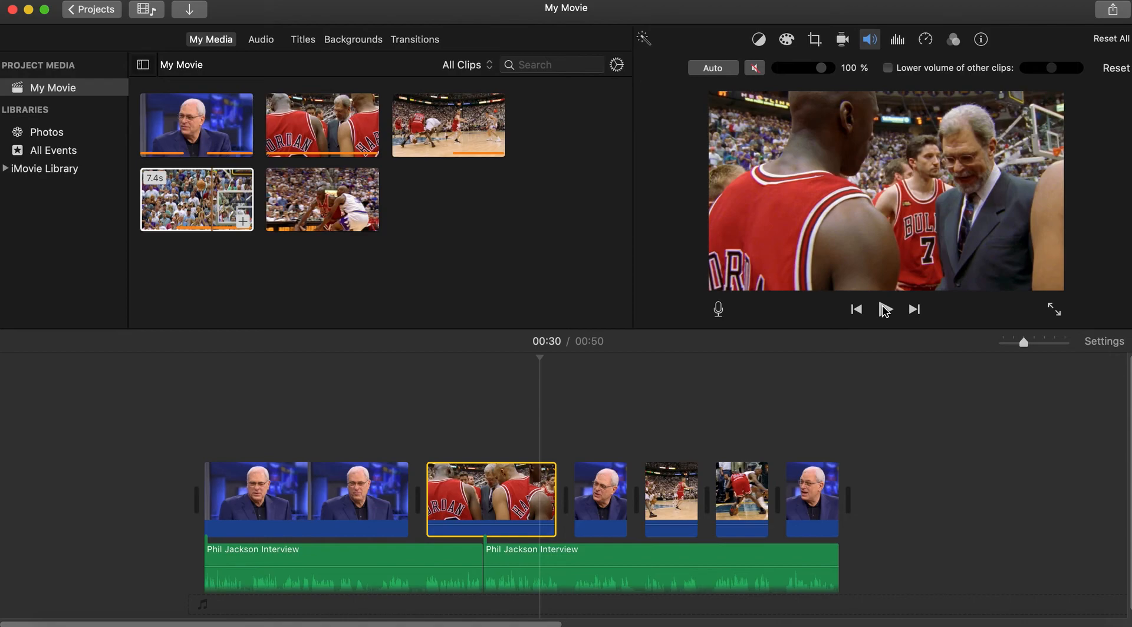
left_click(885, 310)
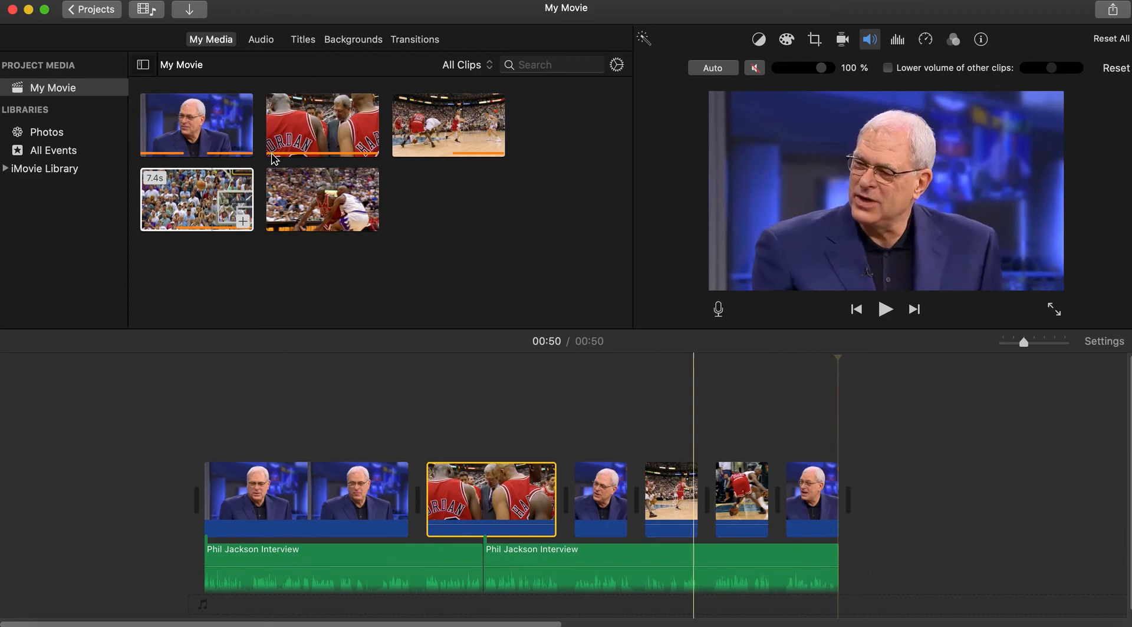
left_click(250, 172)
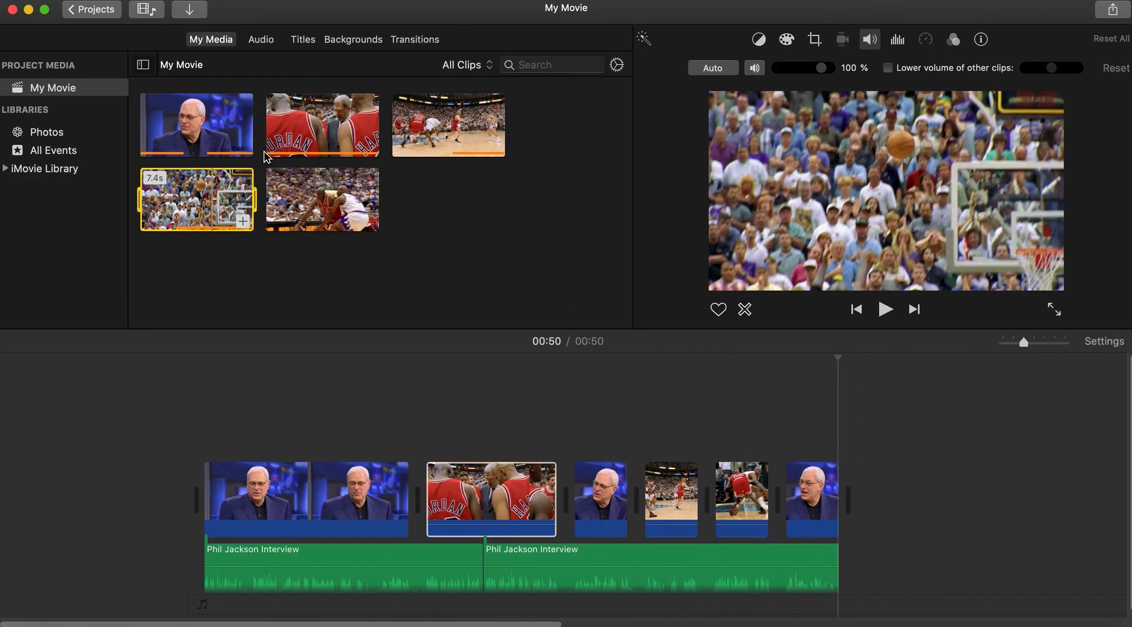
Leave the editor for the project overview, saving the movie under the name "Phil Jackson Interview".
left_click(109, 16)
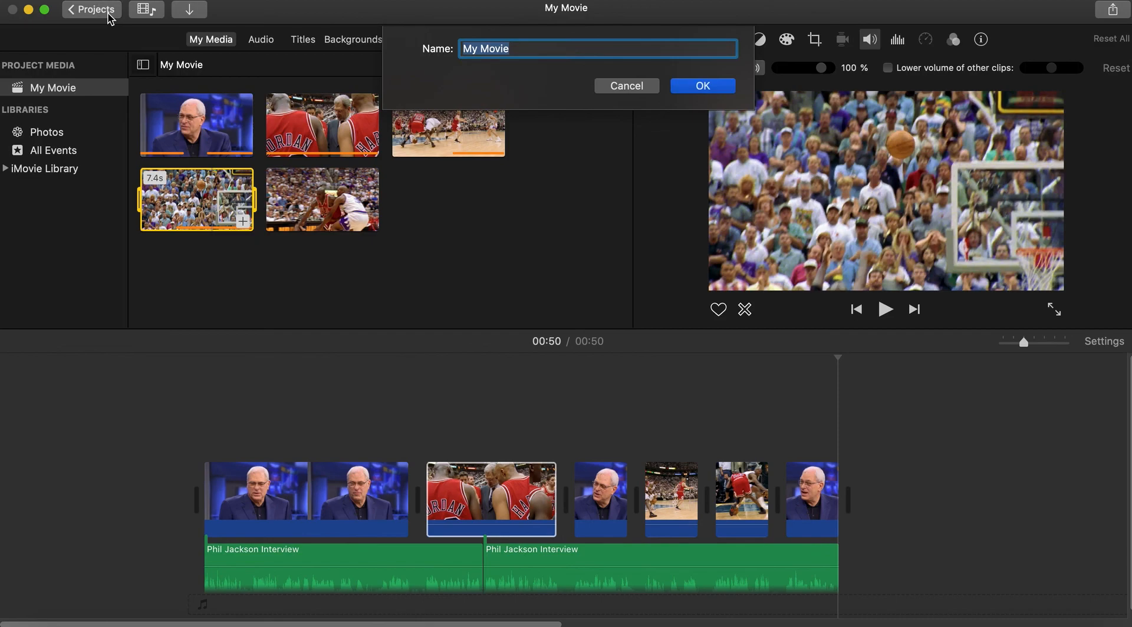
type("Phil")
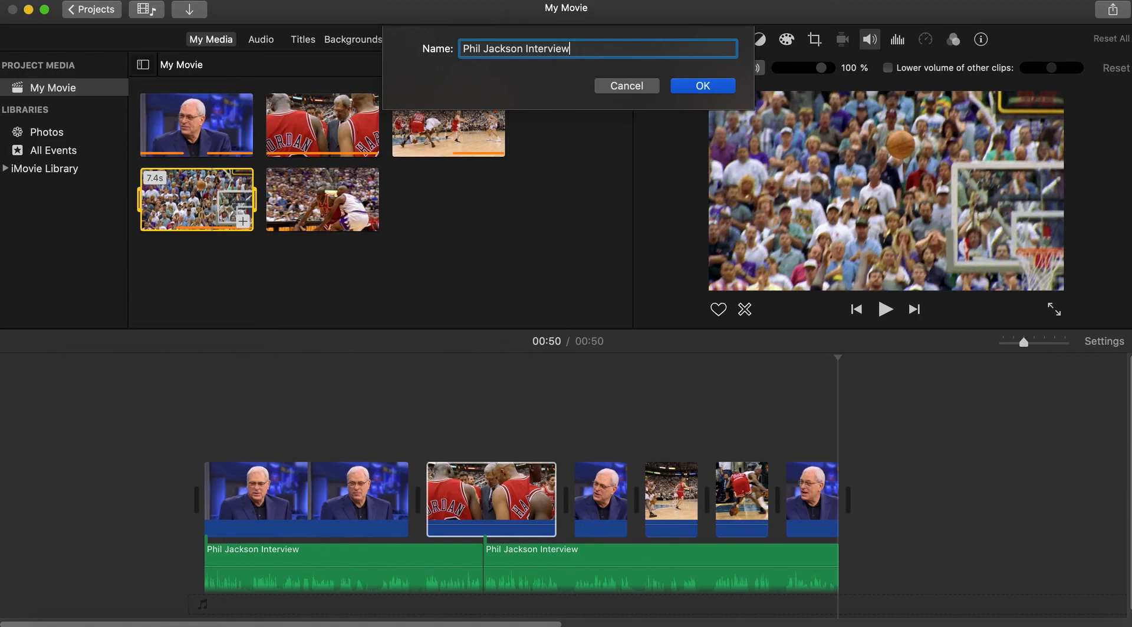
left_click(711, 88)
Examine which sharing destinations are offered for the Phil Jackson Interview project, without exporting it.
mouse_move(475, 197)
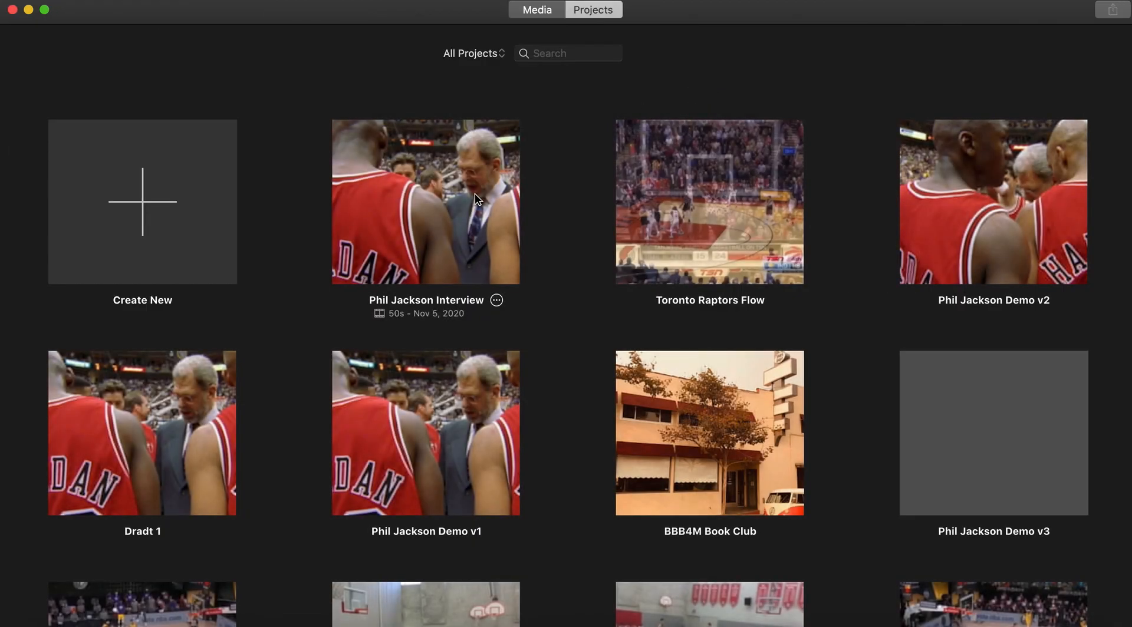
left_click(497, 300)
mouse_move(536, 340)
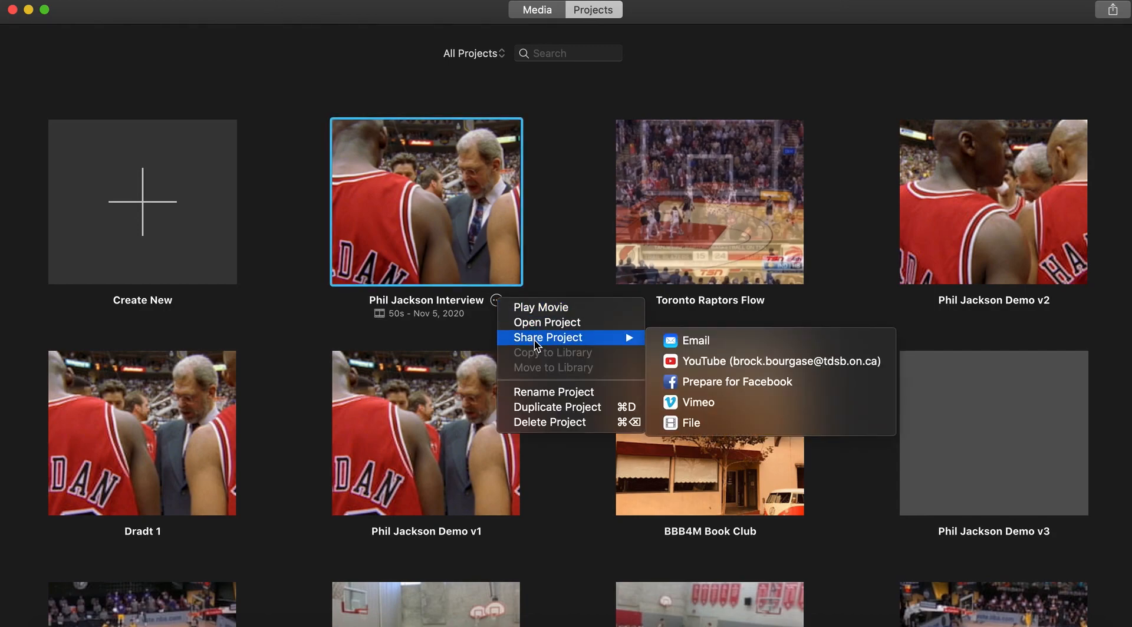
left_click(562, 231)
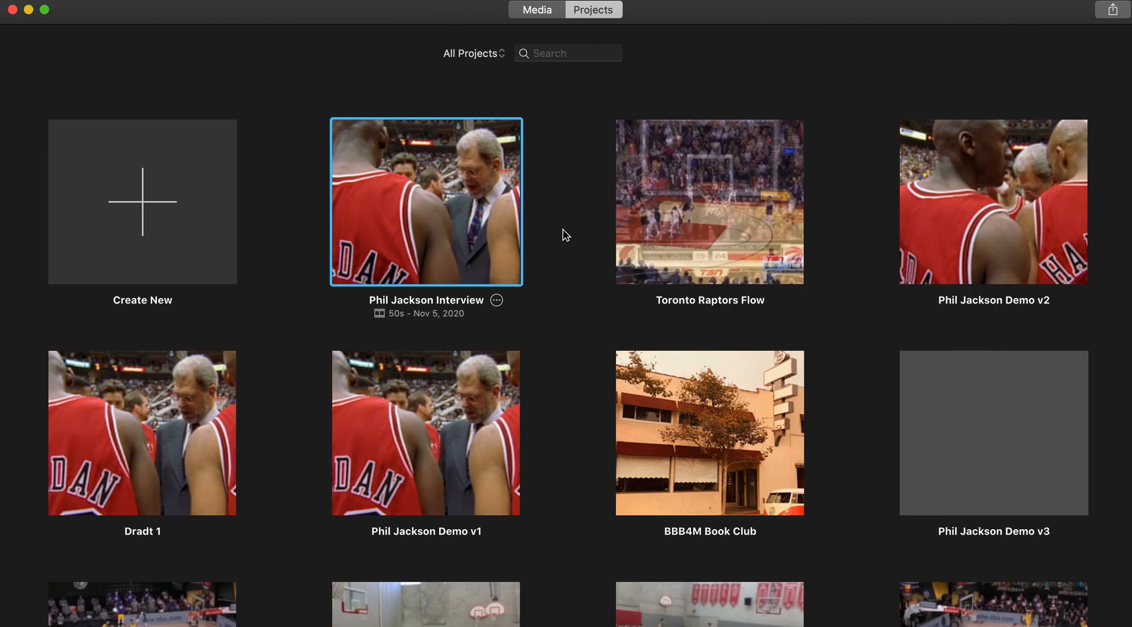